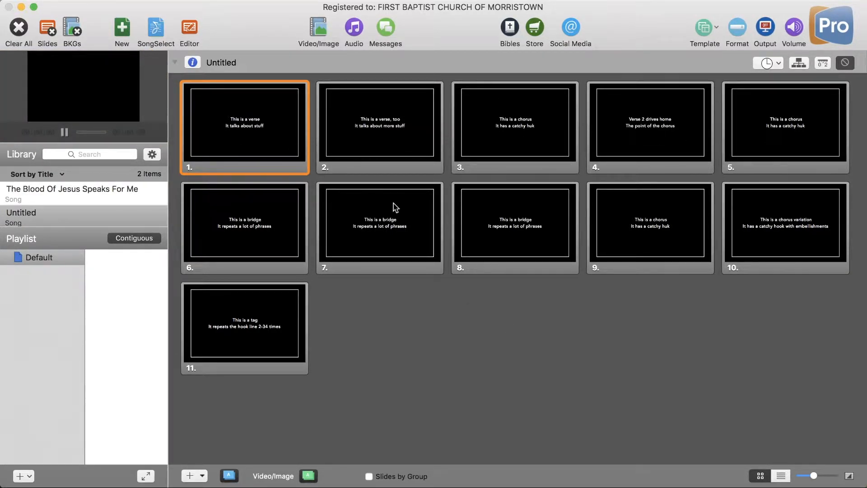
# Assign the Verse 1 group label to the first slide
pyautogui.rightClick(260, 132)
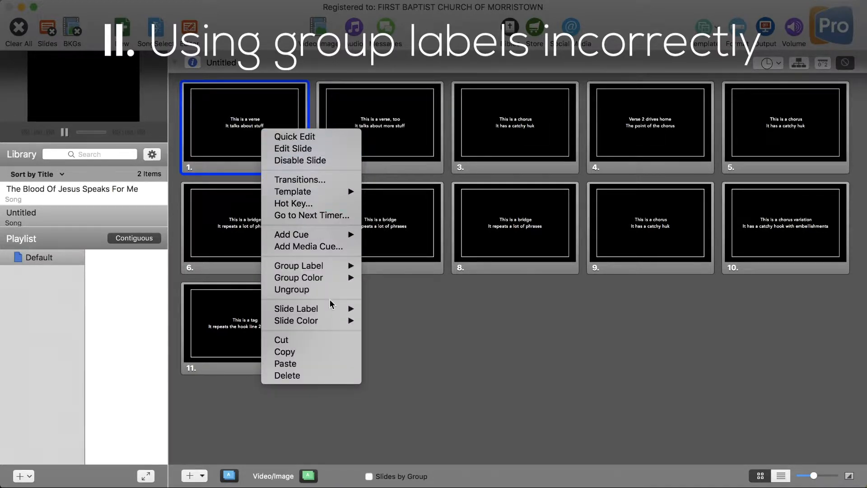
pyautogui.moveTo(318, 276)
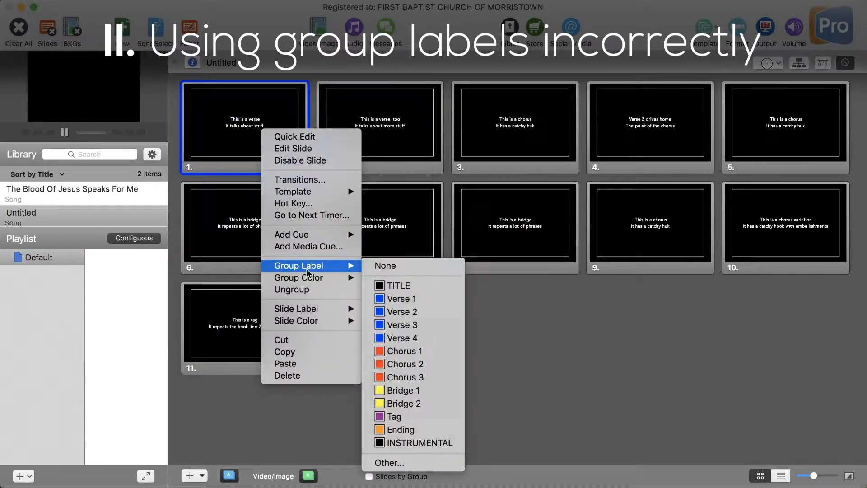
pyautogui.click(608, 325)
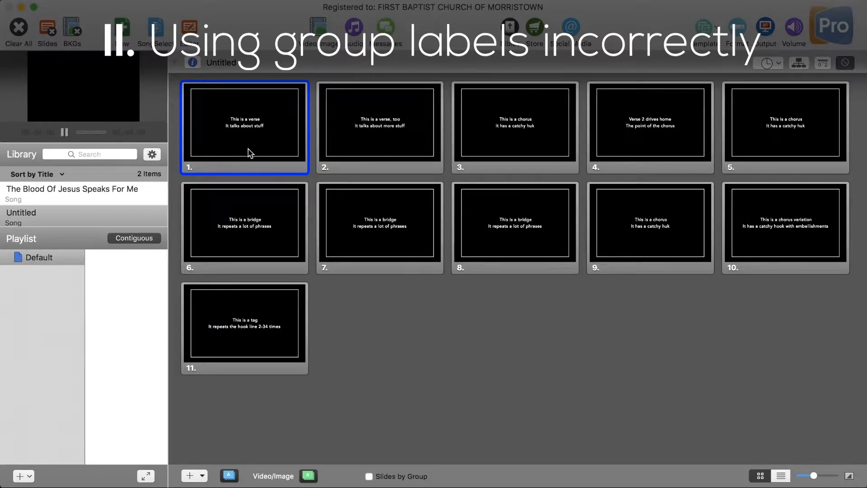
pyautogui.rightClick(254, 135)
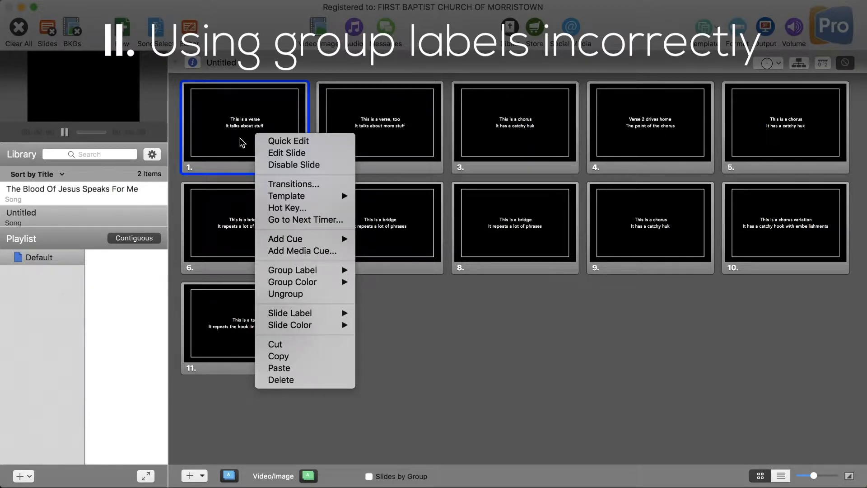
pyautogui.moveTo(317, 271)
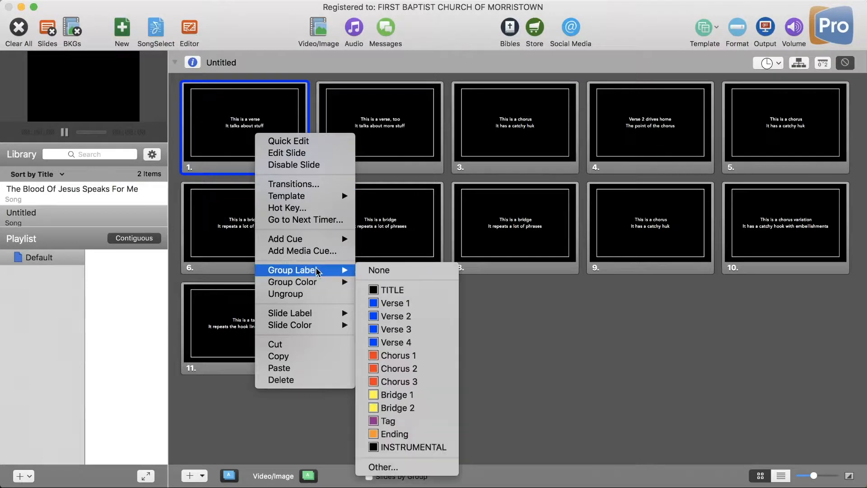
pyautogui.click(399, 302)
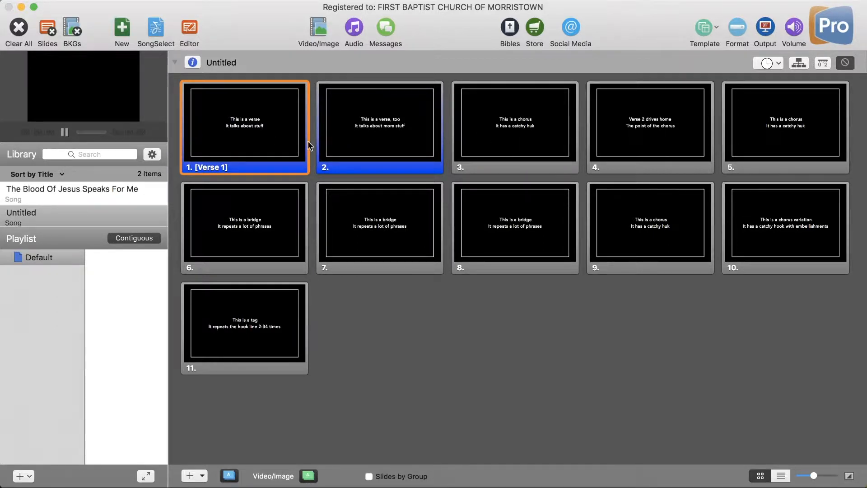
pyautogui.click(288, 181)
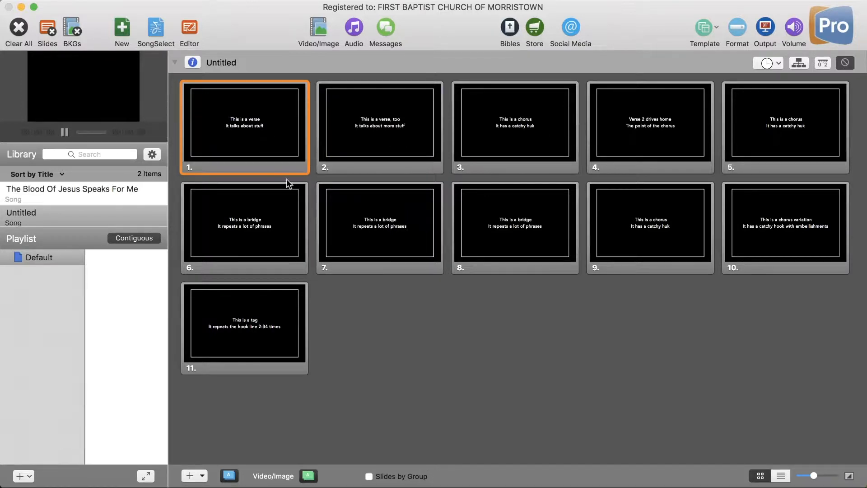
pyautogui.click(275, 315)
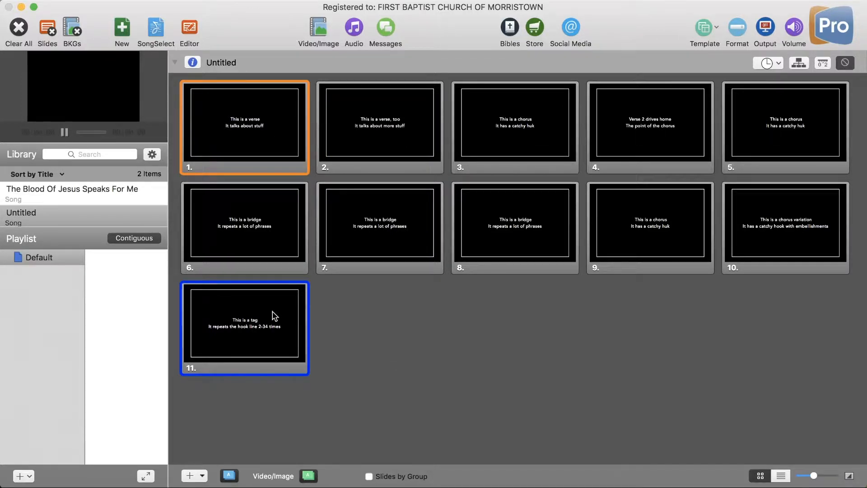
pyautogui.press('super+a')
pyautogui.rightClick(261, 304)
pyautogui.moveTo(320, 411)
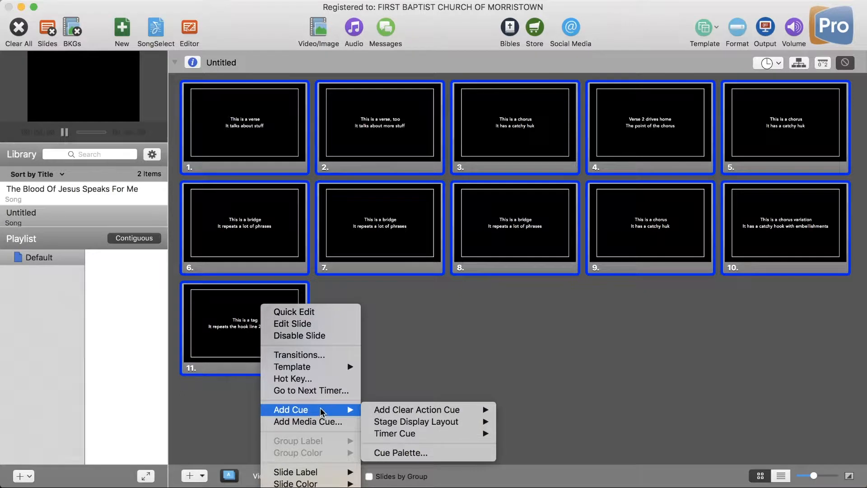
pyautogui.click(451, 404)
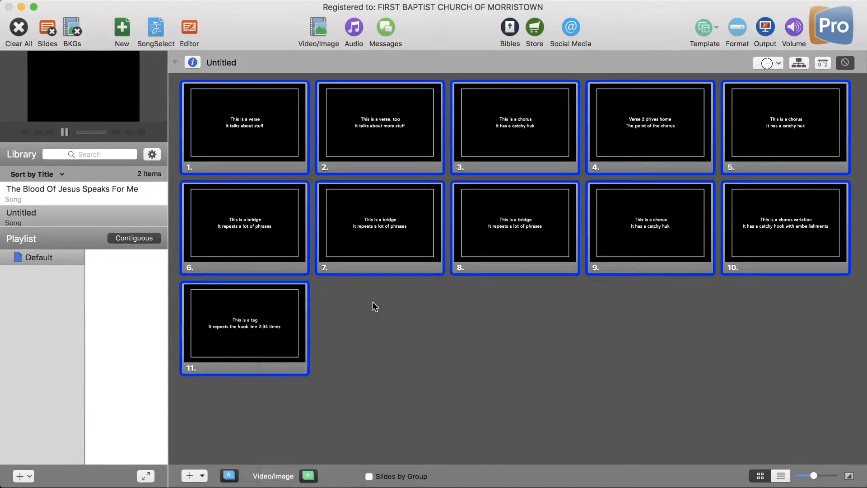
pyautogui.rightClick(267, 134)
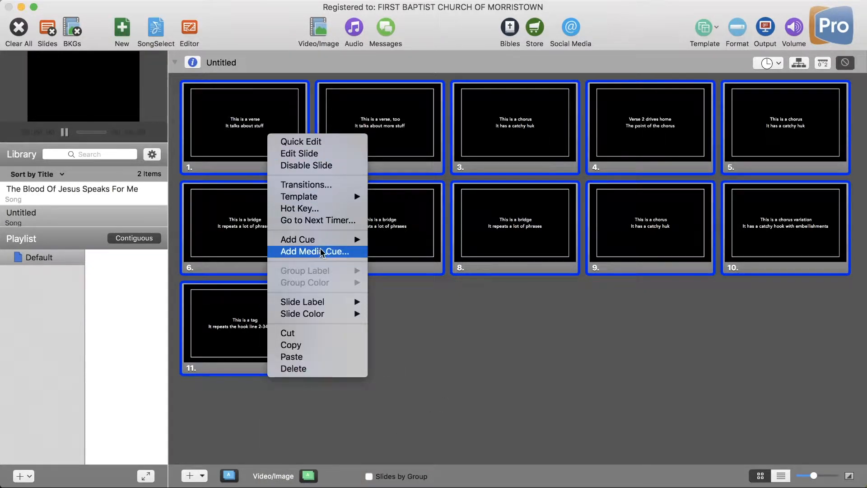
pyautogui.click(475, 368)
# Ungroup slides 1 to 5 one at a time wherever a slide still begins its own group
pyautogui.click(267, 145)
pyautogui.rightClick(267, 134)
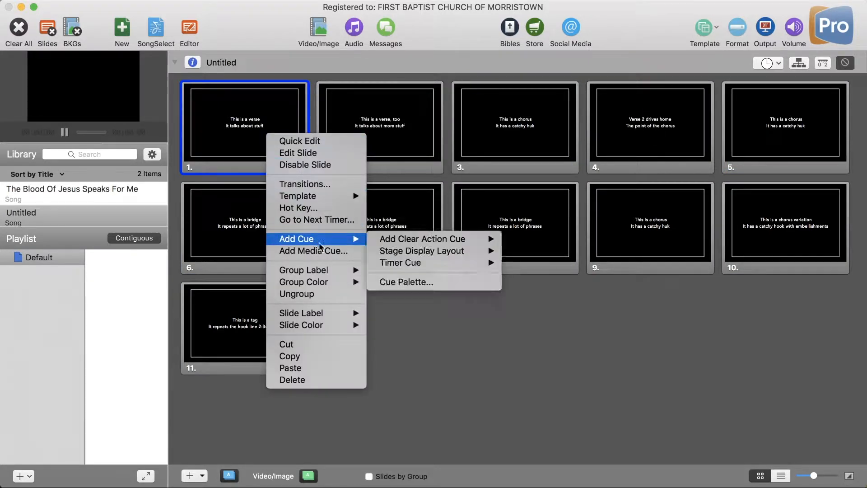
pyautogui.click(324, 293)
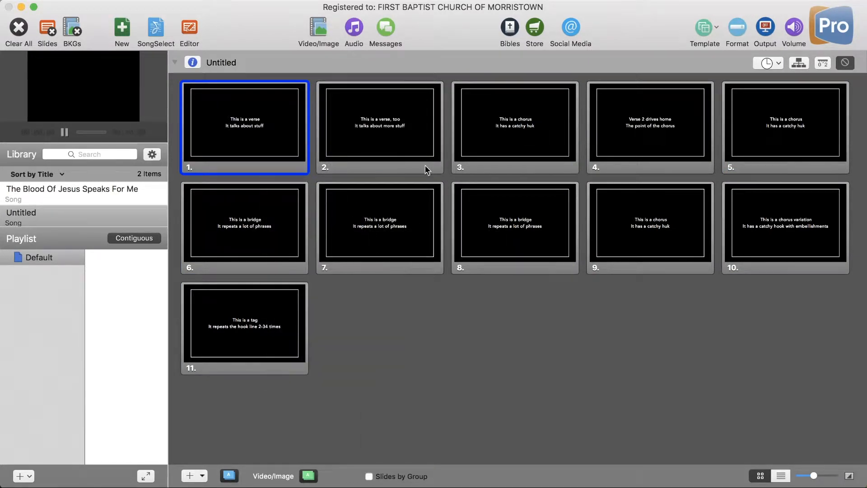
pyautogui.rightClick(409, 152)
pyautogui.rightClick(519, 132)
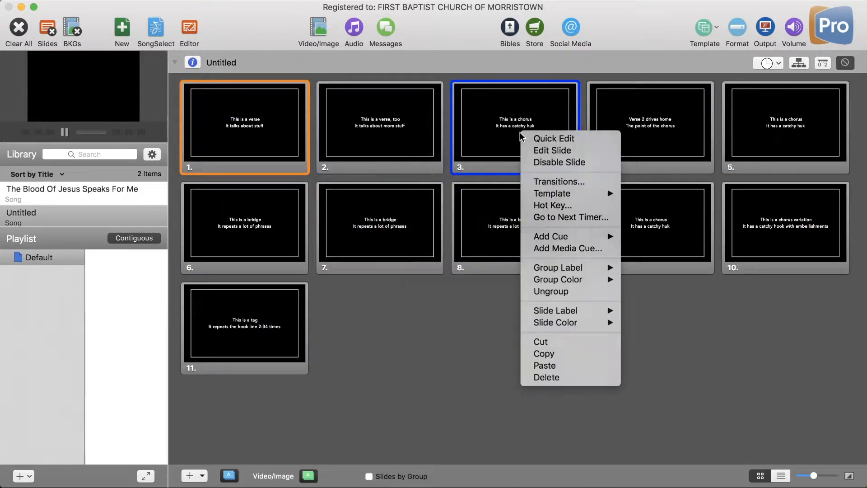
pyautogui.click(502, 134)
pyautogui.rightClick(503, 134)
pyautogui.click(519, 287)
pyautogui.click(663, 147)
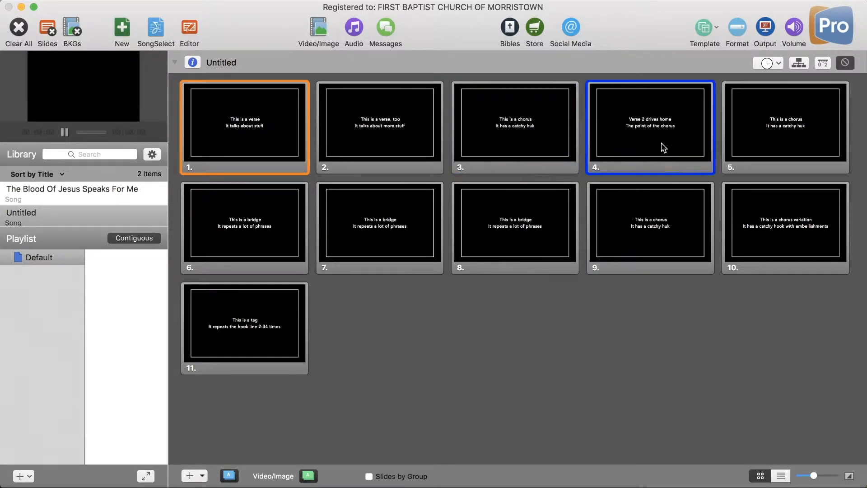
pyautogui.rightClick(664, 135)
pyautogui.click(732, 296)
pyautogui.rightClick(770, 159)
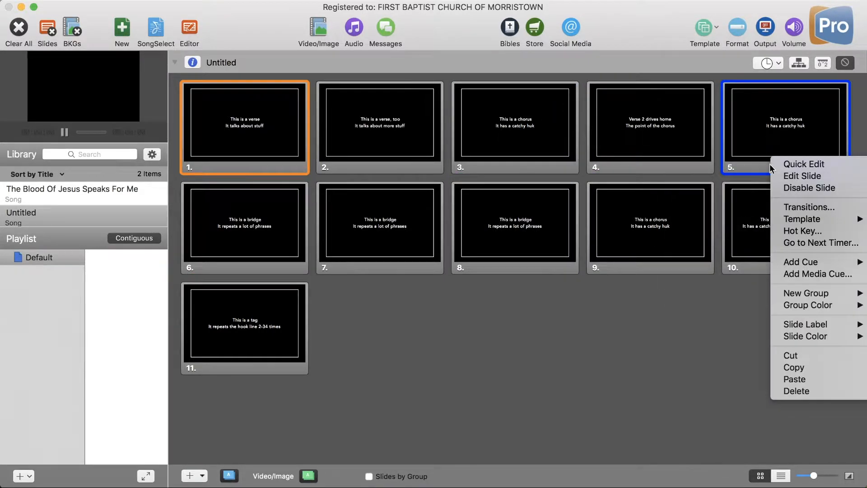
# Ungroup the remaining slides from 6 to 11 wherever a slide still begins its own group
pyautogui.rightClick(182, 218)
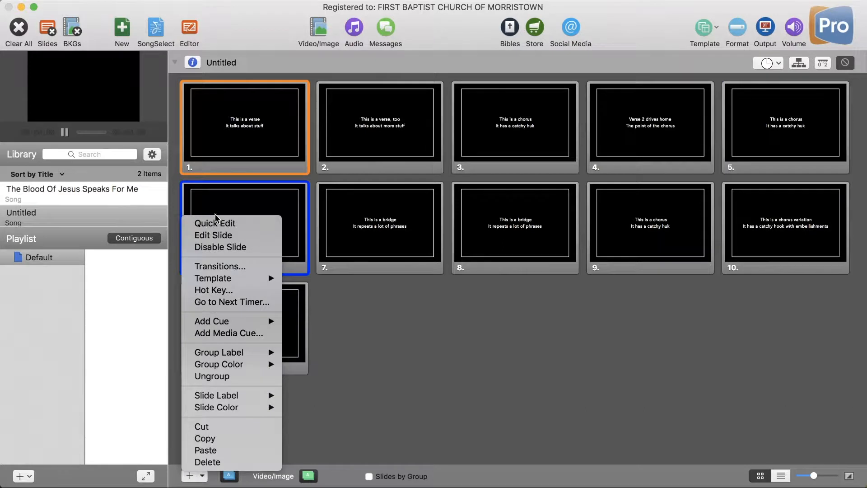
pyautogui.click(221, 376)
pyautogui.rightClick(381, 235)
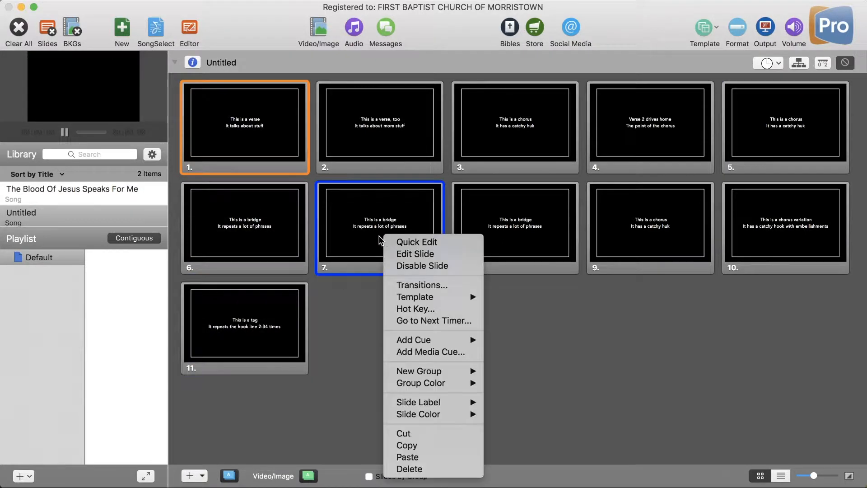
pyautogui.click(507, 243)
pyautogui.rightClick(508, 240)
pyautogui.click(637, 232)
pyautogui.rightClick(638, 230)
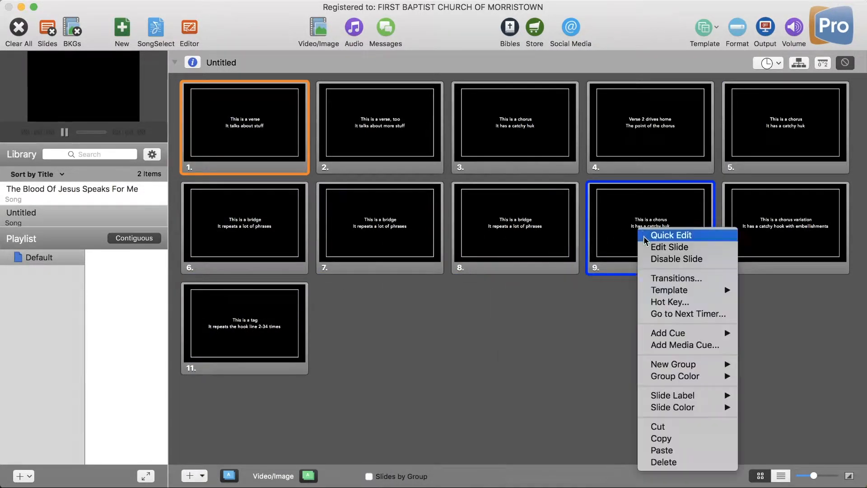
pyautogui.click(798, 225)
pyautogui.rightClick(798, 223)
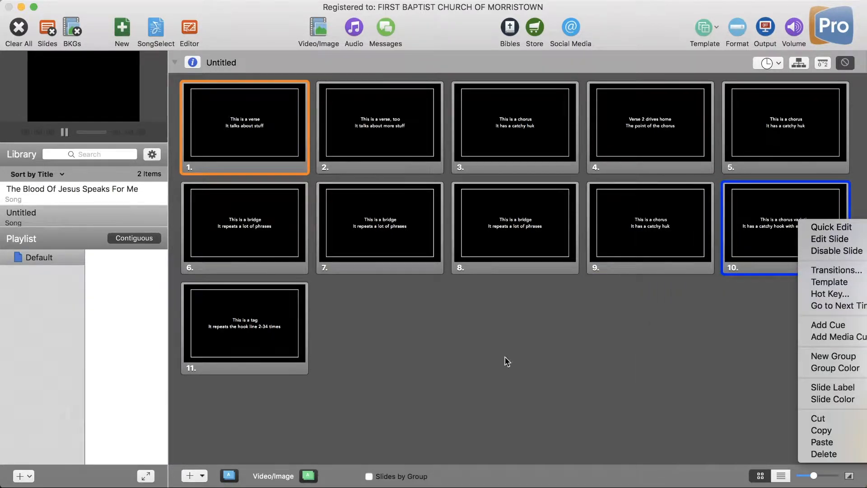
pyautogui.click(269, 323)
pyautogui.rightClick(268, 323)
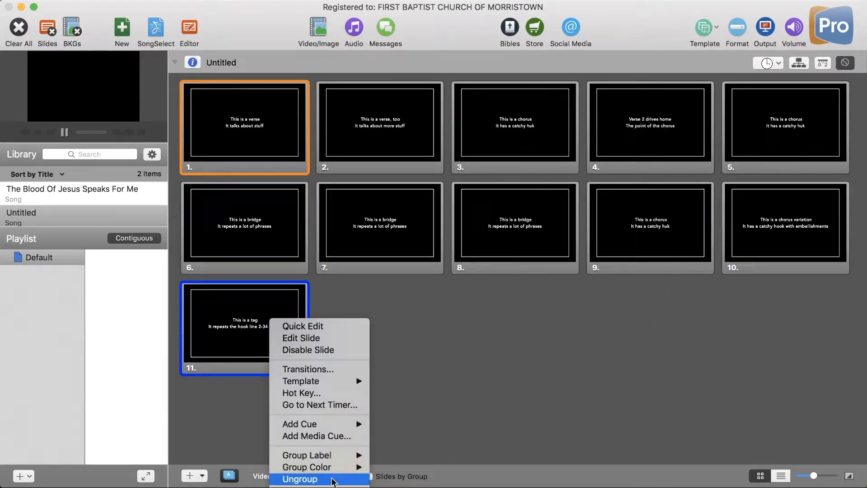
pyautogui.click(311, 476)
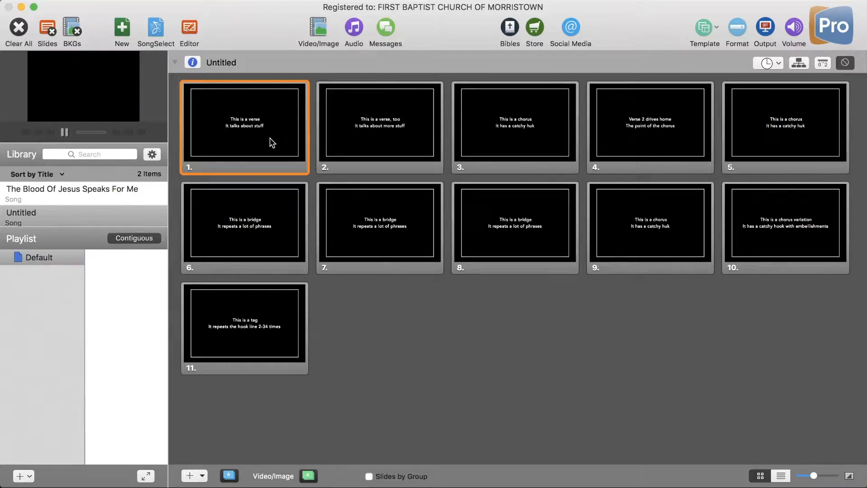
# Give slide 1 the Verse 1 group label and start a new Chorus 1 group at slide 3
pyautogui.rightClick(265, 135)
pyautogui.moveTo(319, 273)
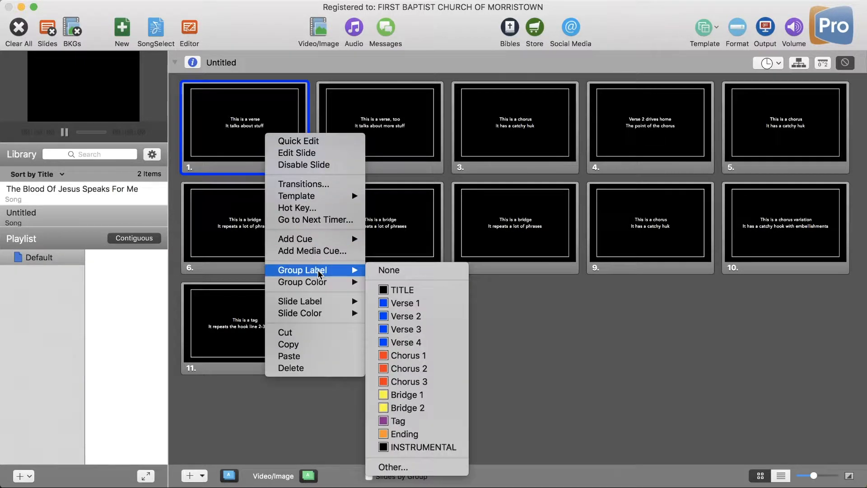
pyautogui.click(410, 303)
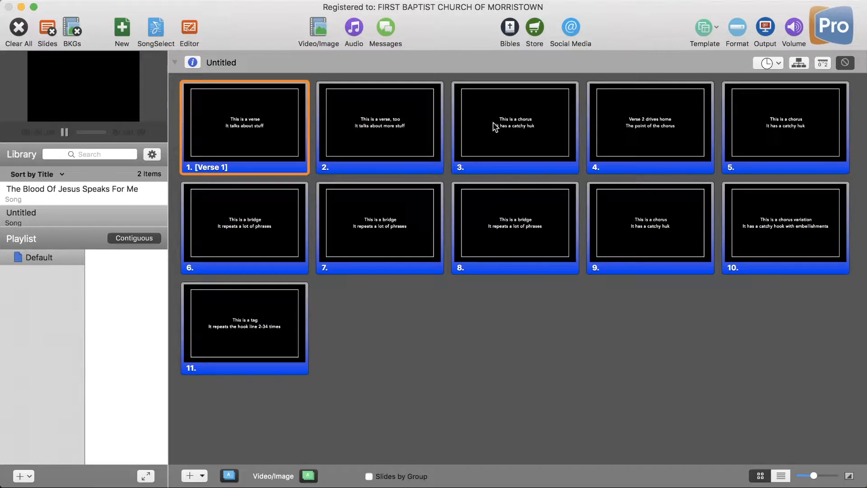
pyautogui.rightClick(511, 121)
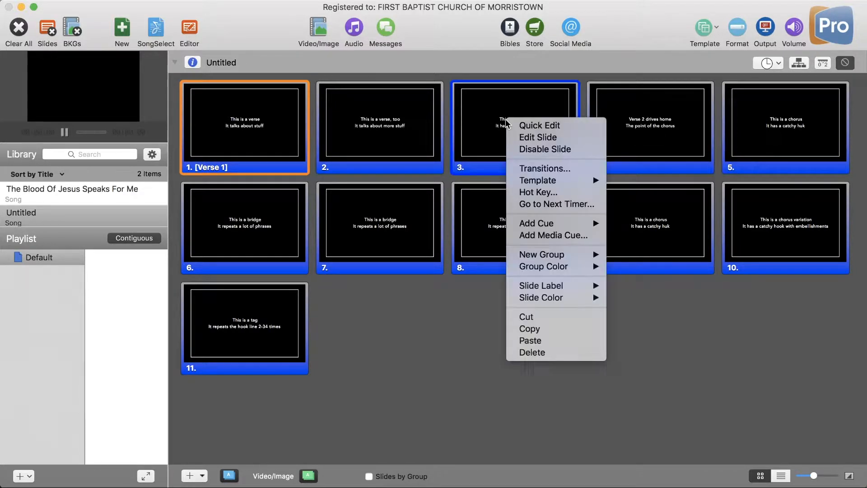
pyautogui.moveTo(556, 259)
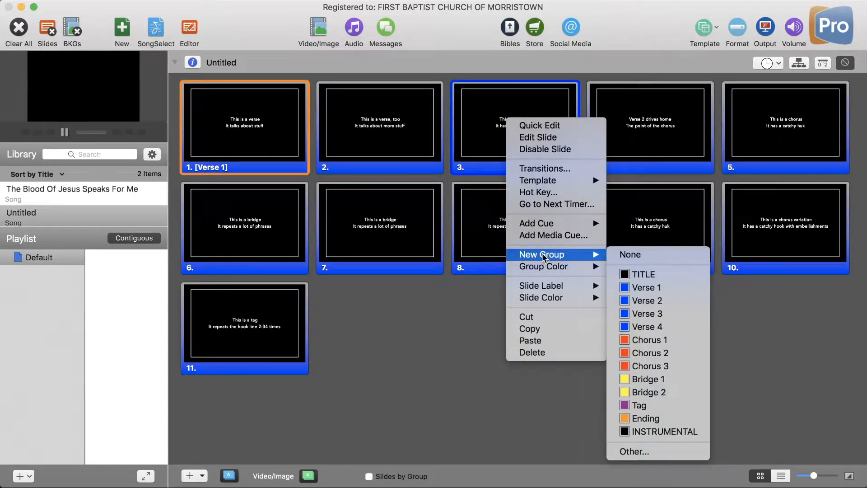
pyautogui.click(645, 340)
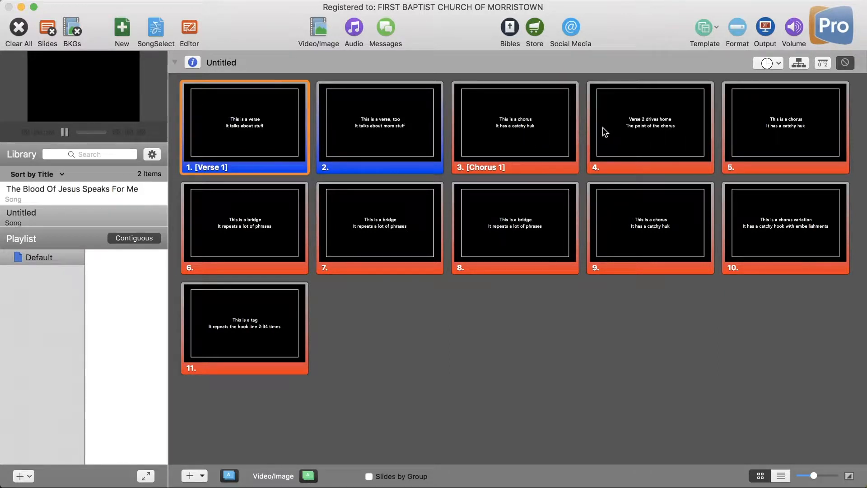
# Start a new Verse 2 group at slide 4 and a Chorus 1 group at slide 5
pyautogui.rightClick(637, 135)
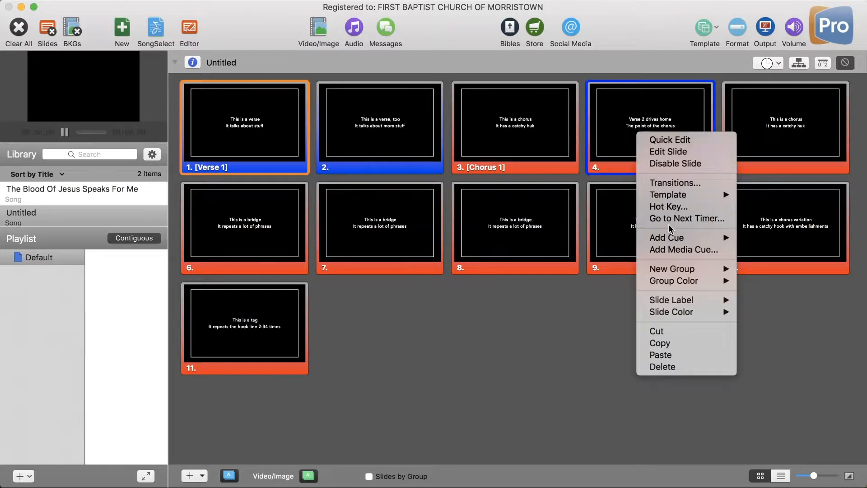
pyautogui.moveTo(704, 268)
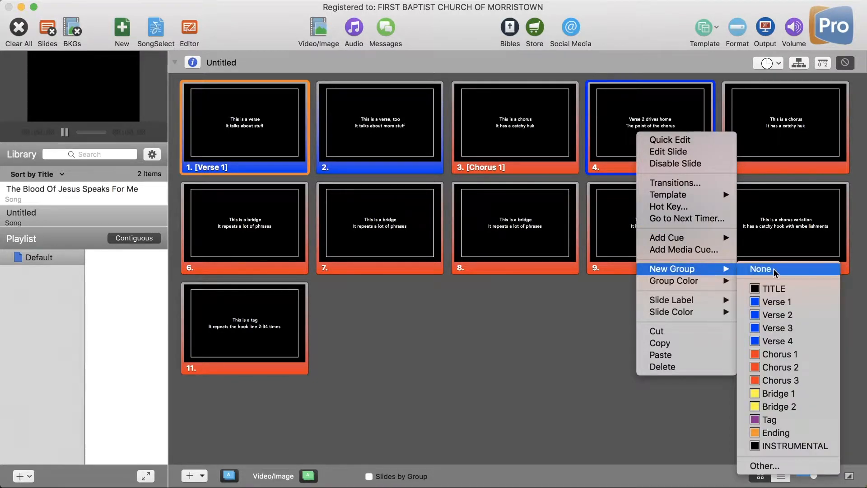
pyautogui.click(793, 314)
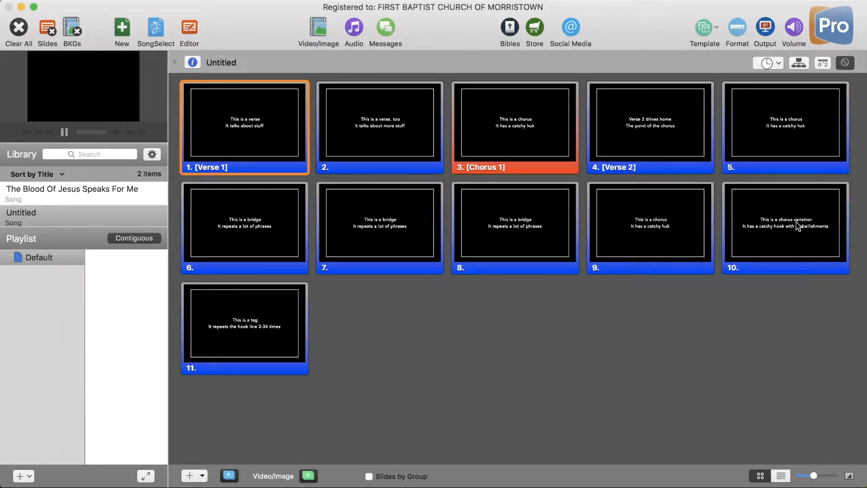
pyautogui.rightClick(806, 128)
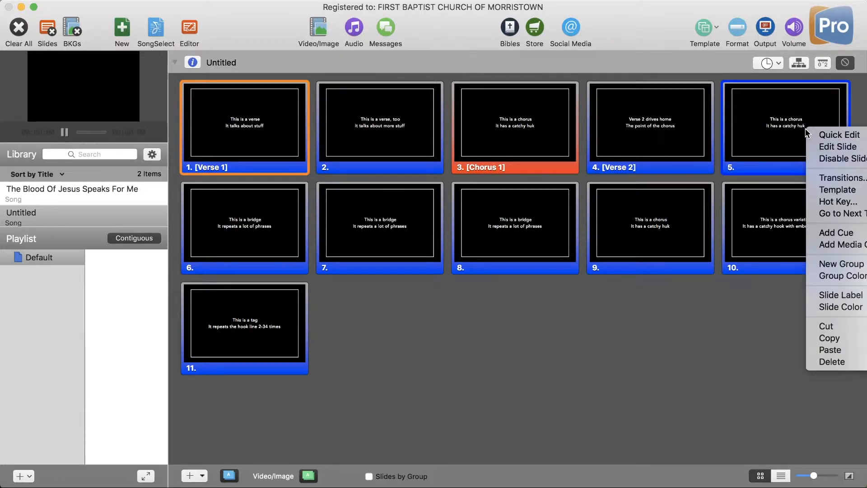
pyautogui.click(841, 264)
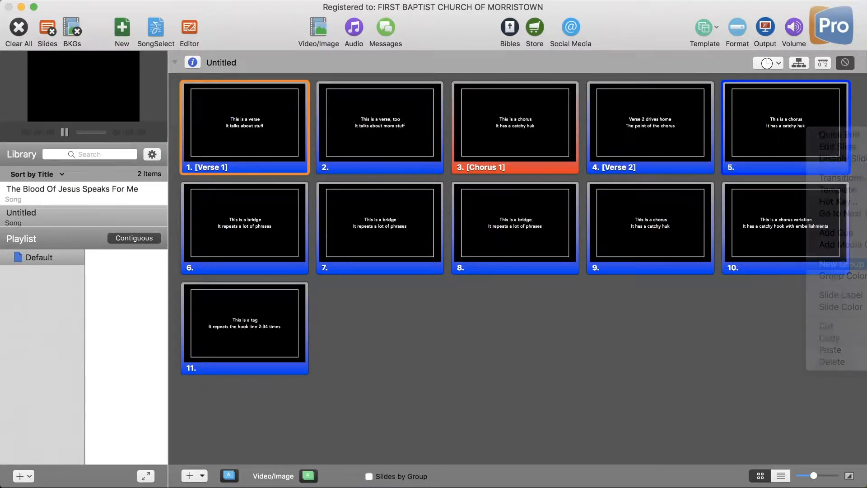
# Start a new Bridge 1 group at slide 6, the first bridge slide
pyautogui.rightClick(248, 222)
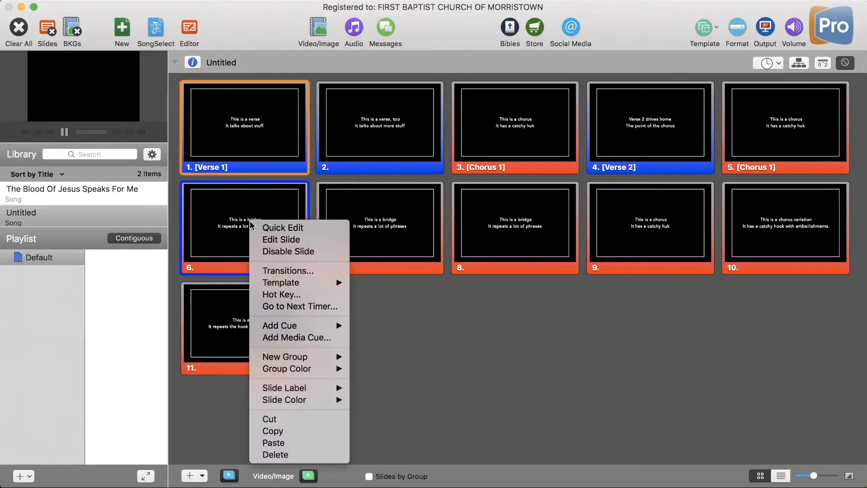
pyautogui.moveTo(315, 357)
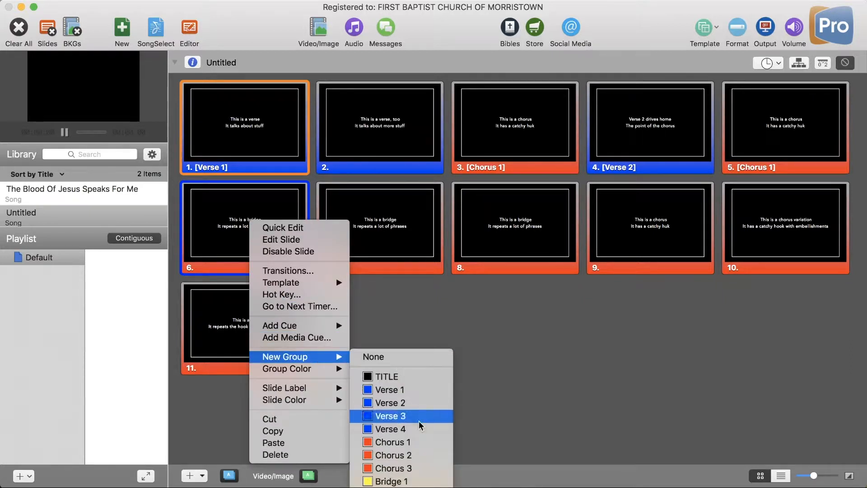
pyautogui.click(429, 480)
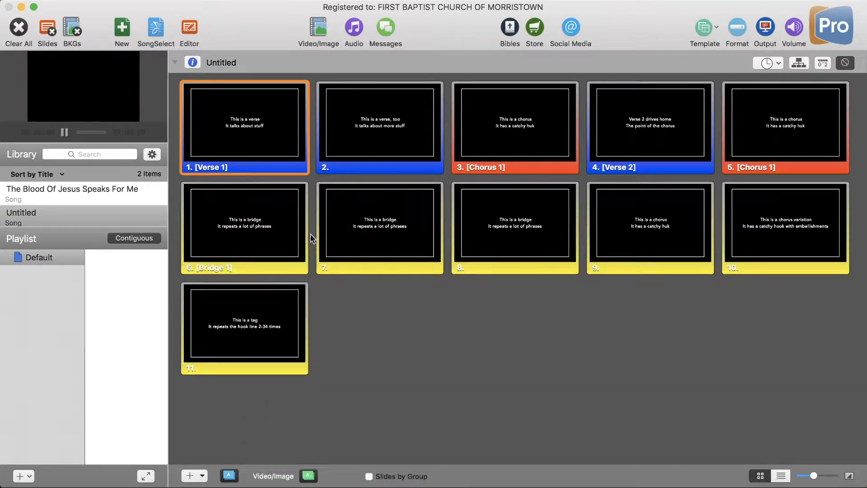
# Start a new Bridge 1 group at slide 7 and another Bridge 1 group at slide 8
pyautogui.rightClick(366, 225)
pyautogui.moveTo(436, 360)
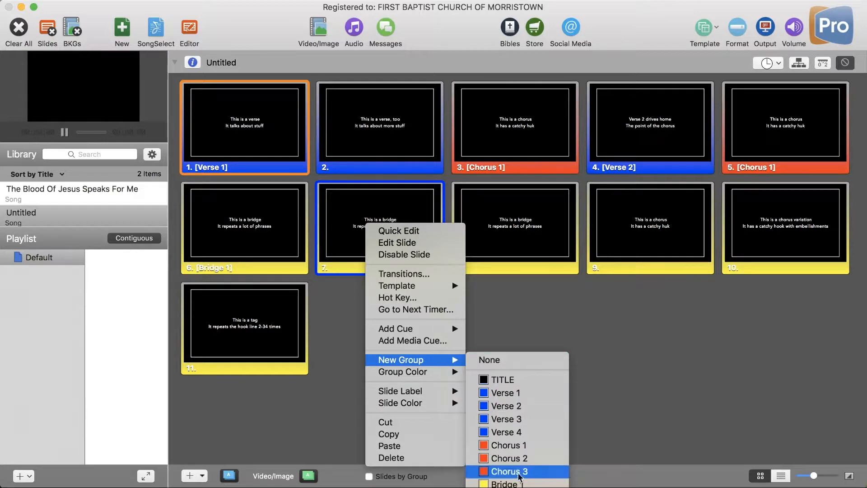
pyautogui.click(519, 483)
pyautogui.rightClick(512, 246)
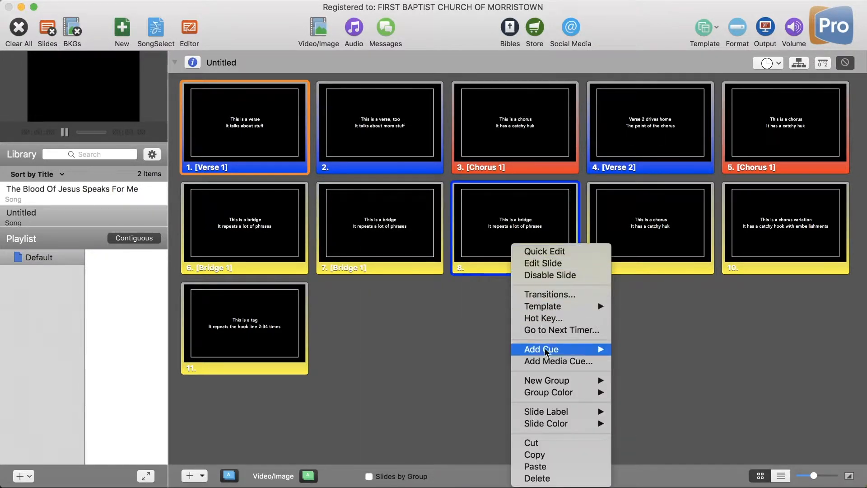
pyautogui.moveTo(560, 380)
pyautogui.click(655, 478)
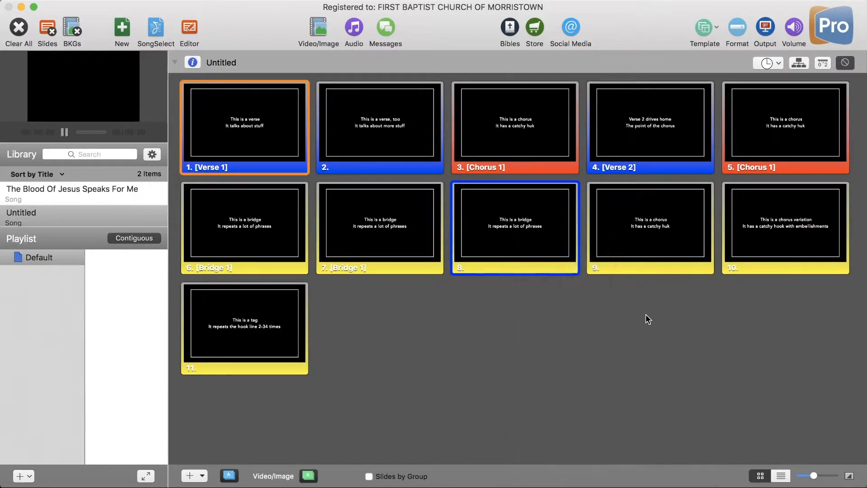
# Start a new Chorus 1 group at slide 9 and a Chorus 2 group at slide 10, the chorus variation
pyautogui.rightClick(647, 244)
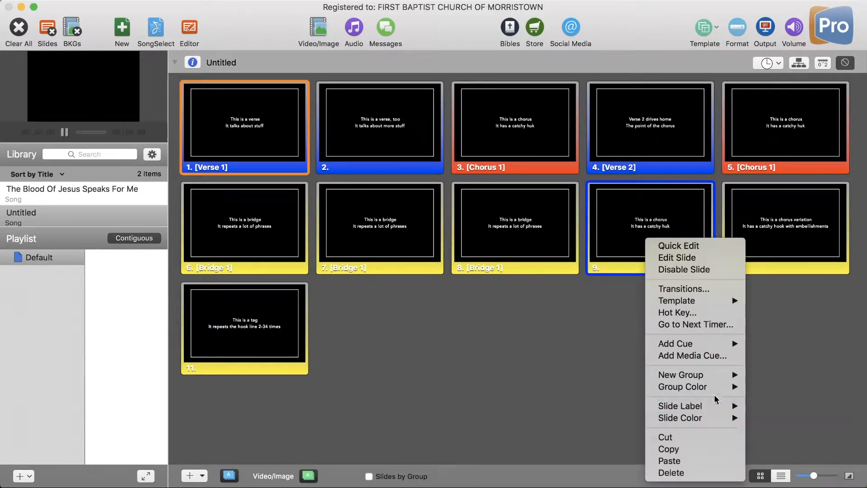
pyautogui.moveTo(718, 374)
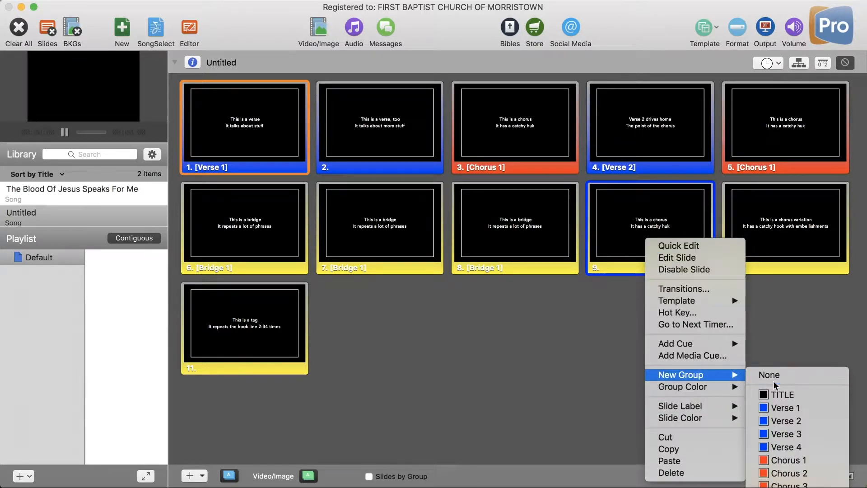
pyautogui.click(787, 462)
pyautogui.rightClick(783, 240)
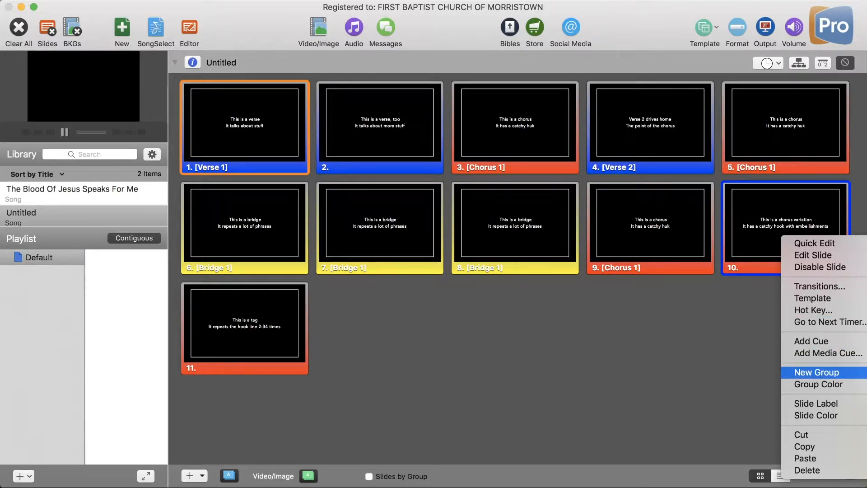
pyautogui.click(817, 372)
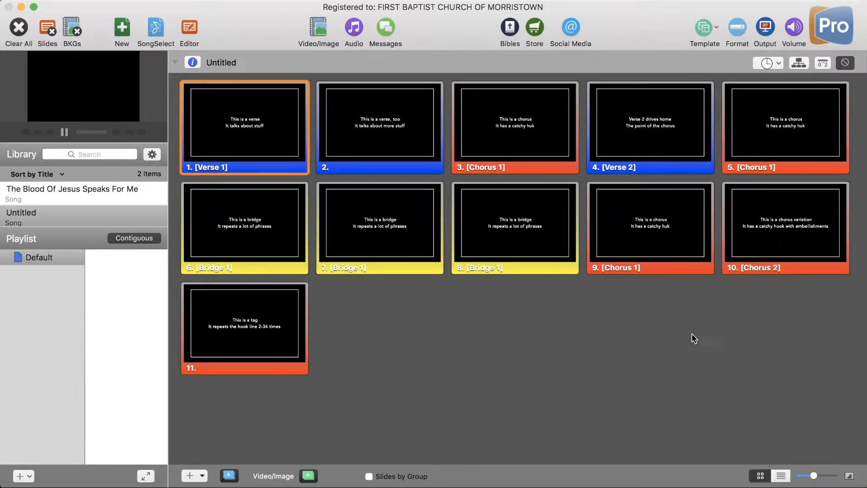
# Start a new Tag group at slide 11, the last slide of the song
pyautogui.rightClick(256, 325)
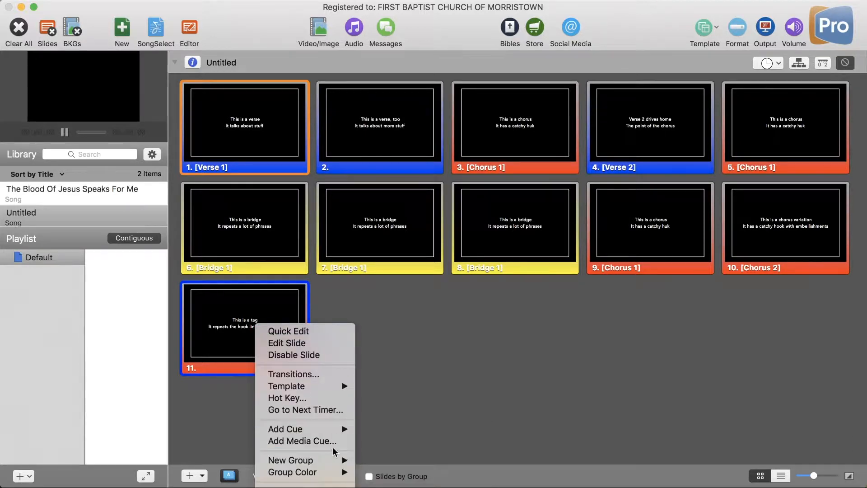
pyautogui.moveTo(337, 461)
pyautogui.click(441, 385)
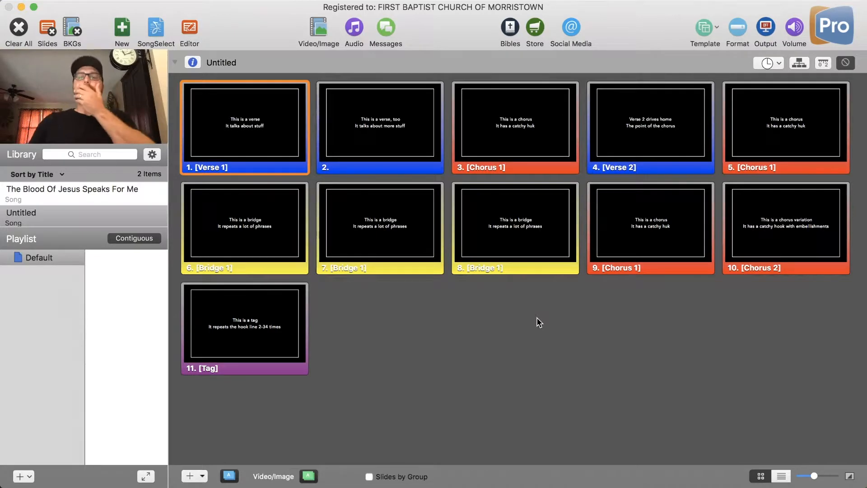
# Open slide 3 for editing and correct "huk" to "hook" in the second line of the chorus
pyautogui.rightClick(514, 137)
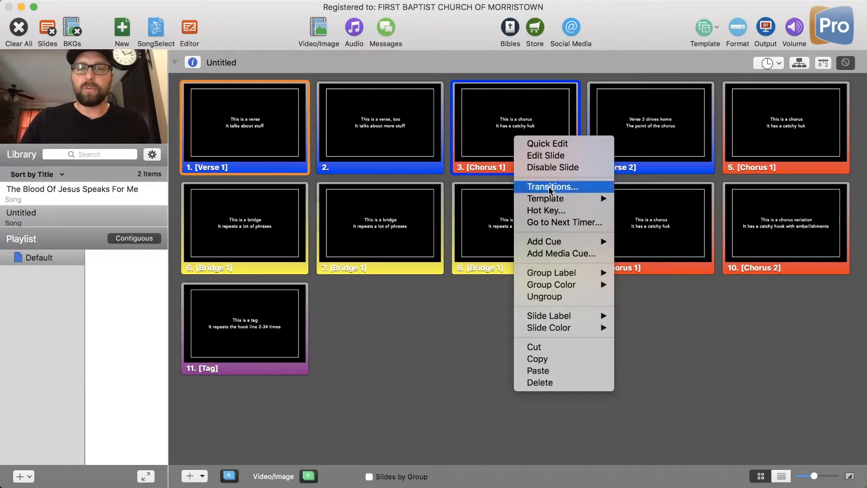
pyautogui.click(568, 155)
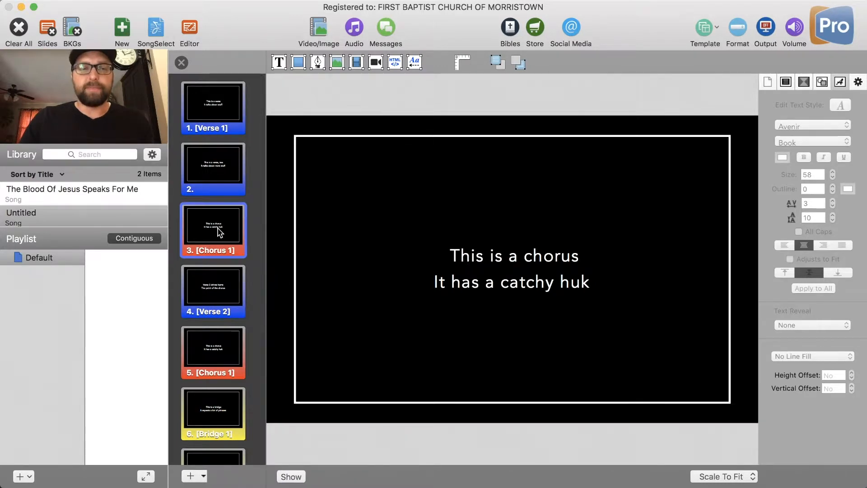
pyautogui.scroll(-3, 217, 228)
pyautogui.click(518, 264)
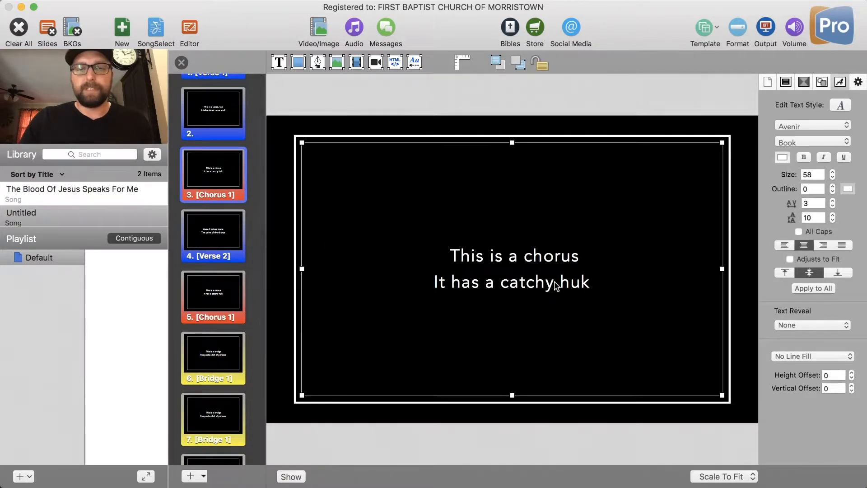
pyautogui.doubleClick(580, 286)
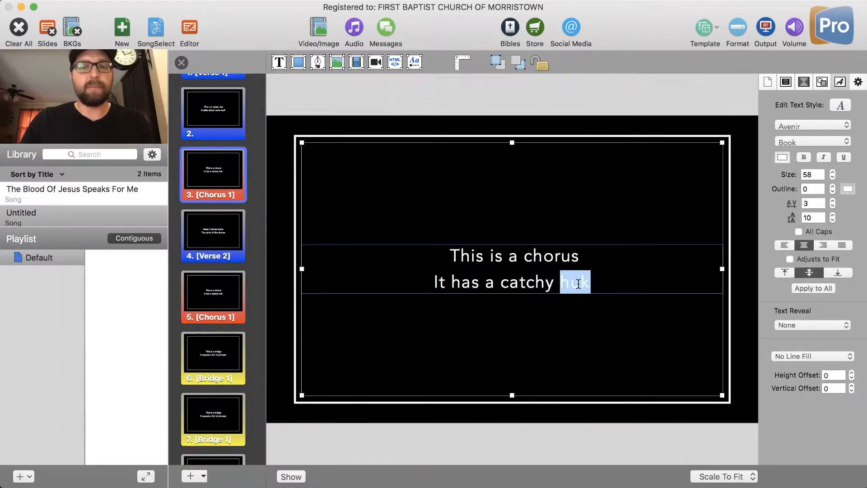
pyautogui.click(579, 285)
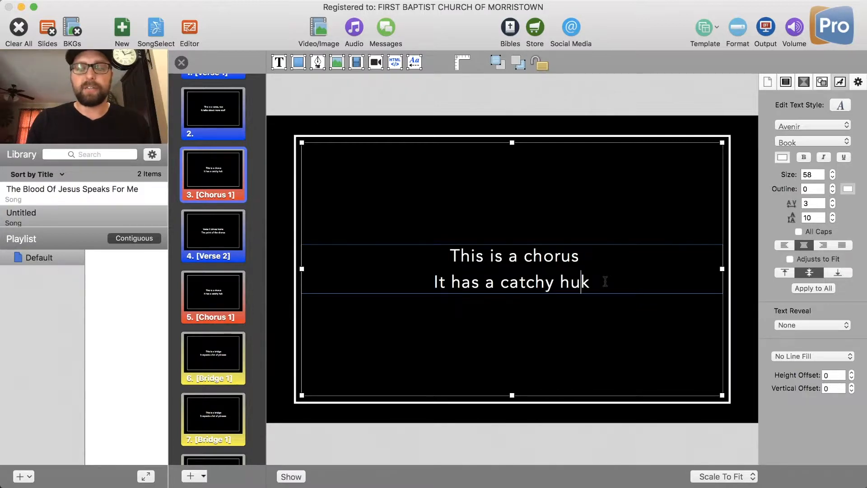
pyautogui.press('BackSpace')
pyautogui.write('oo')
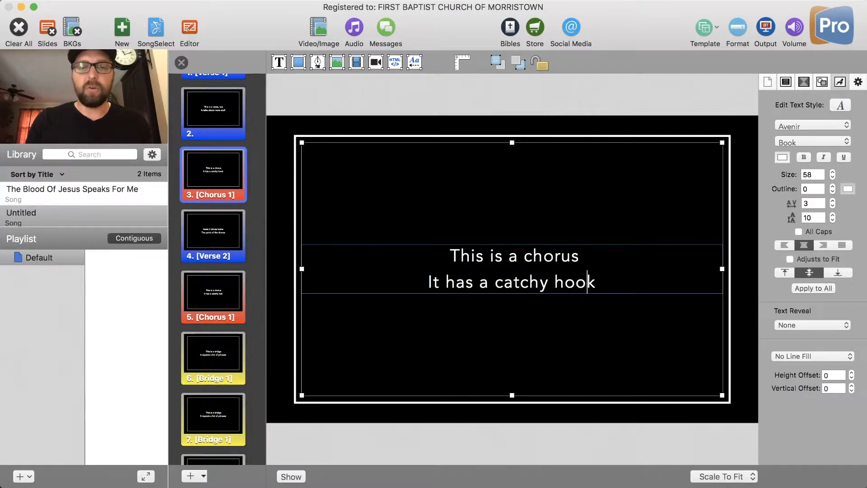
pyautogui.click(405, 116)
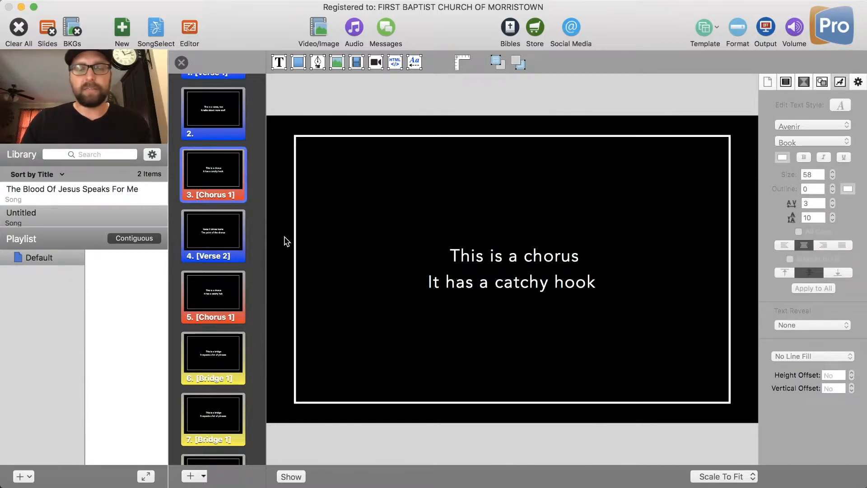
# Correct "huk" to "hook" in the chorus text of slide 5
pyautogui.click(235, 290)
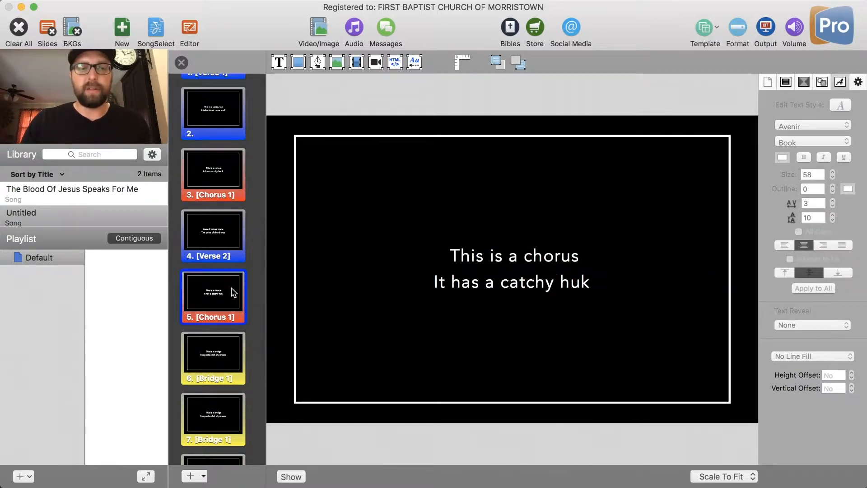
pyautogui.doubleClick(576, 283)
pyautogui.click(577, 281)
pyautogui.press('BackSpace')
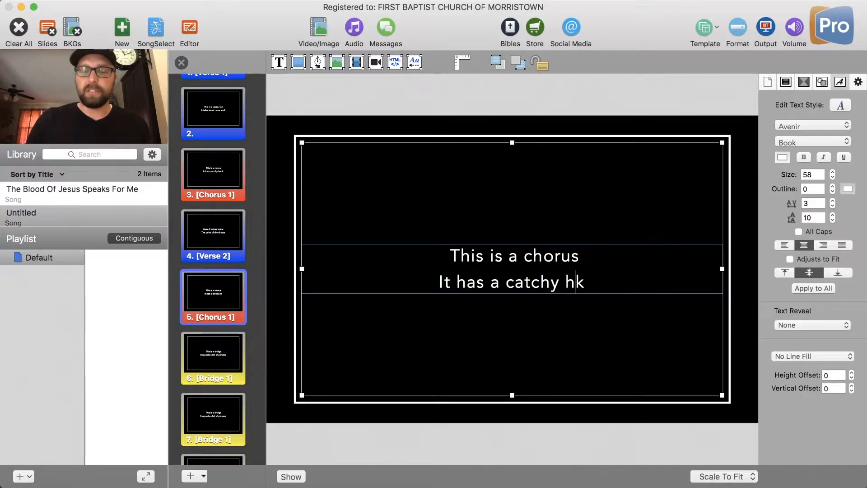
pyautogui.write('oo')
# Select the misspelled word "huk" in the chorus text of slide 9, then leave the text without changing it
pyautogui.scroll(-10, 212, 270)
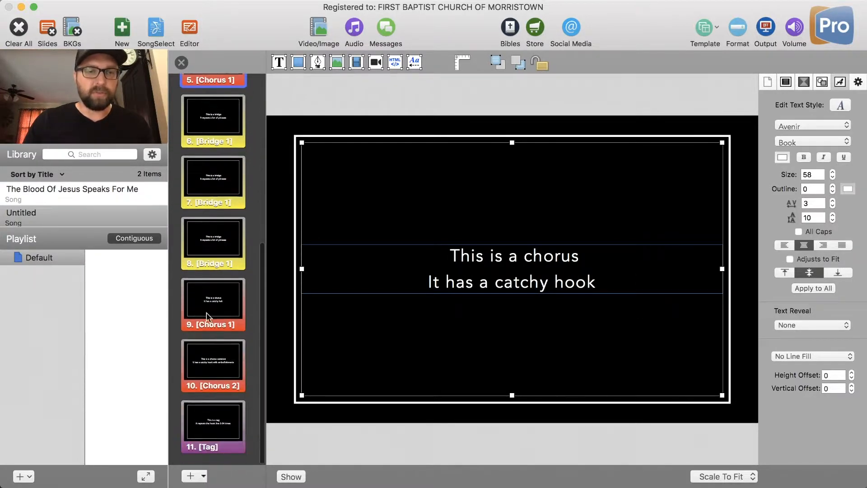
pyautogui.click(223, 318)
pyautogui.click(573, 287)
pyautogui.doubleClick(575, 283)
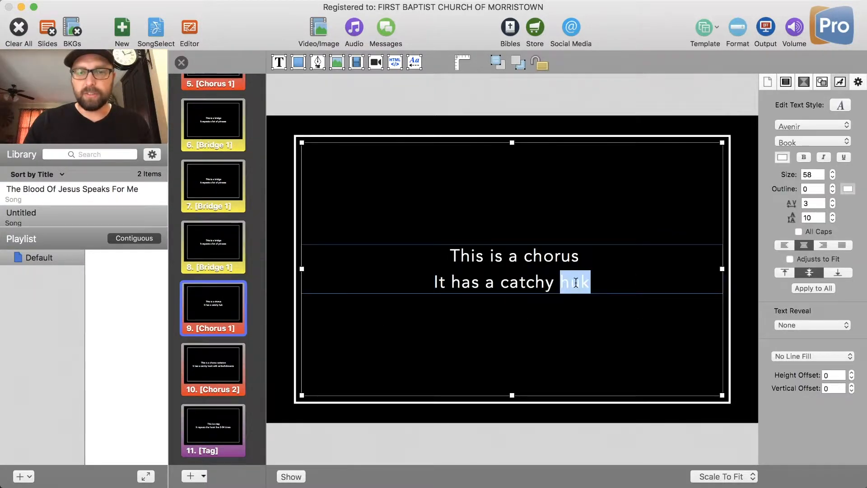
pyautogui.scroll(10, 230, 199)
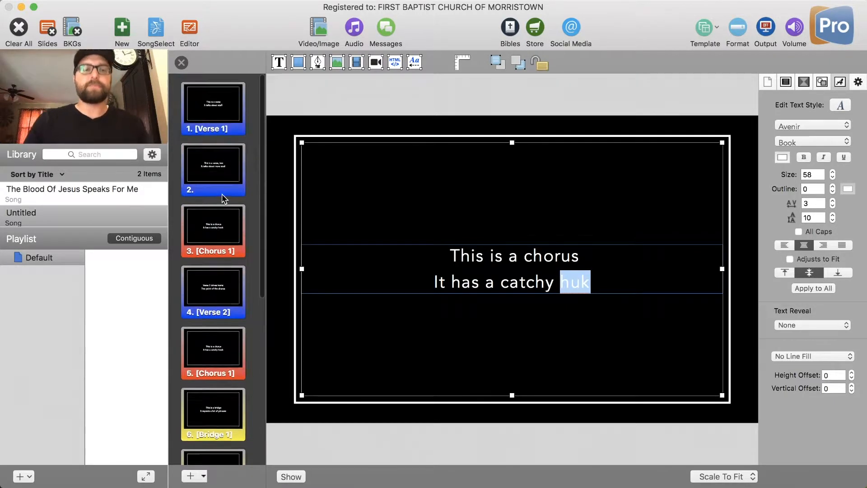
pyautogui.click(369, 107)
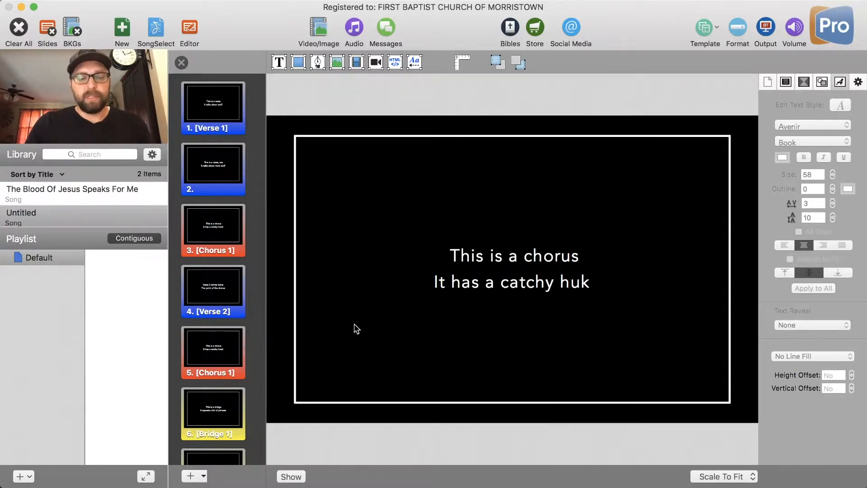
# Check the chorus text on slides 5 and 3, and return to the slide overview
pyautogui.click(229, 351)
pyautogui.click(220, 239)
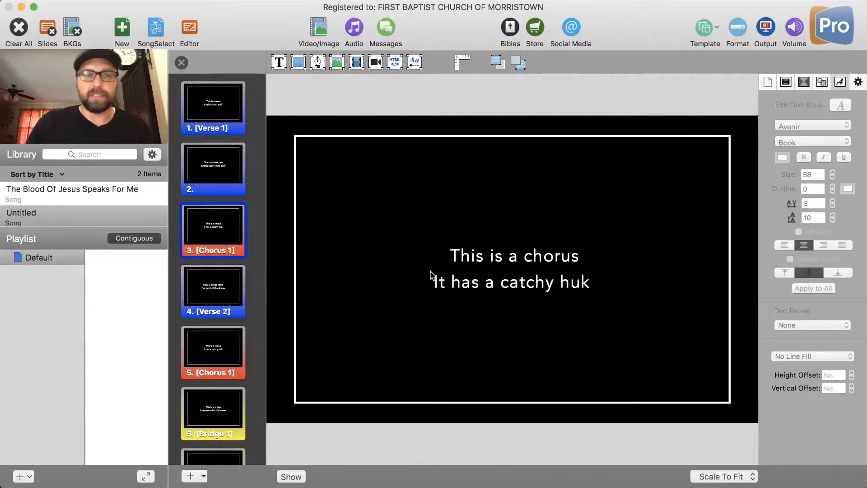
pyautogui.click(180, 63)
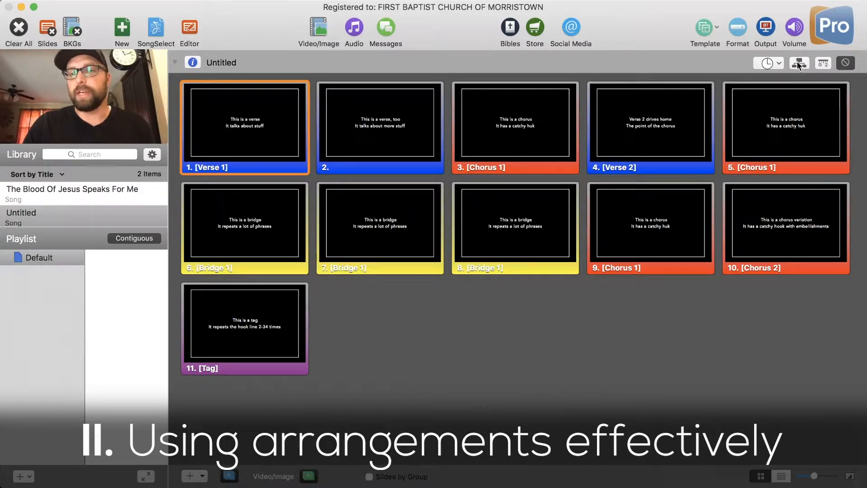
# Show the song's arrangement area, review its group sequence against slides 4 and 5, and hide the area again
pyautogui.click(799, 67)
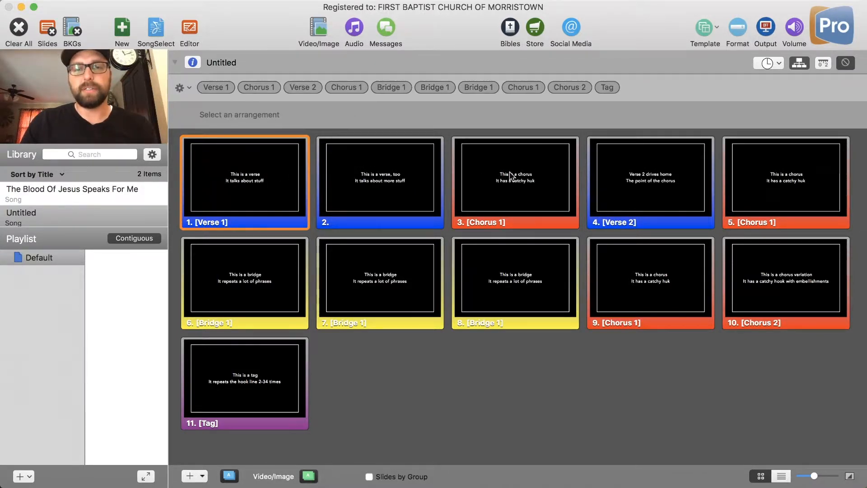
pyautogui.click(648, 189)
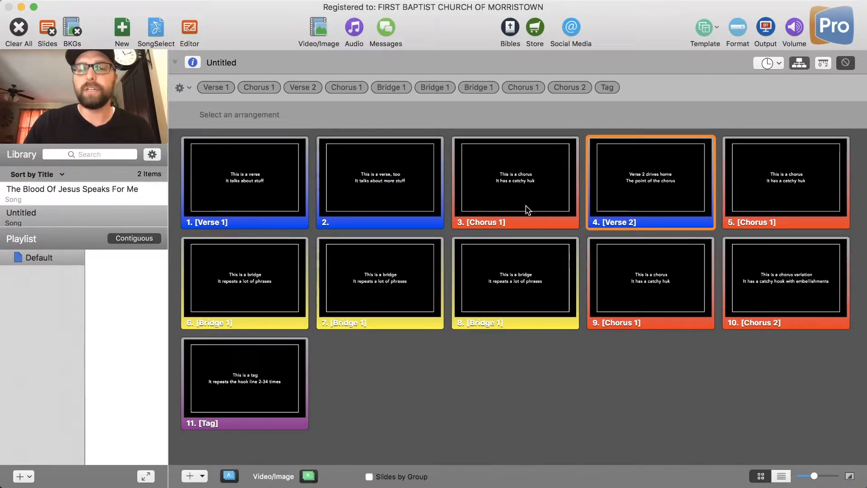
pyautogui.click(797, 195)
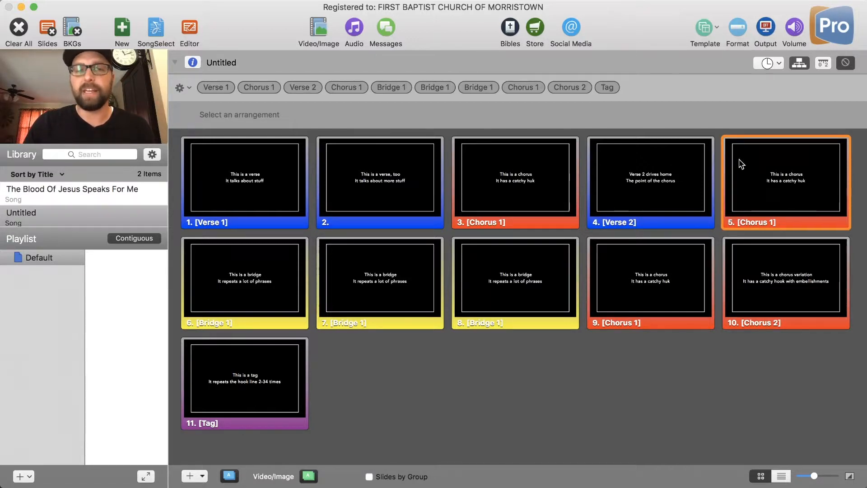
pyautogui.click(183, 87)
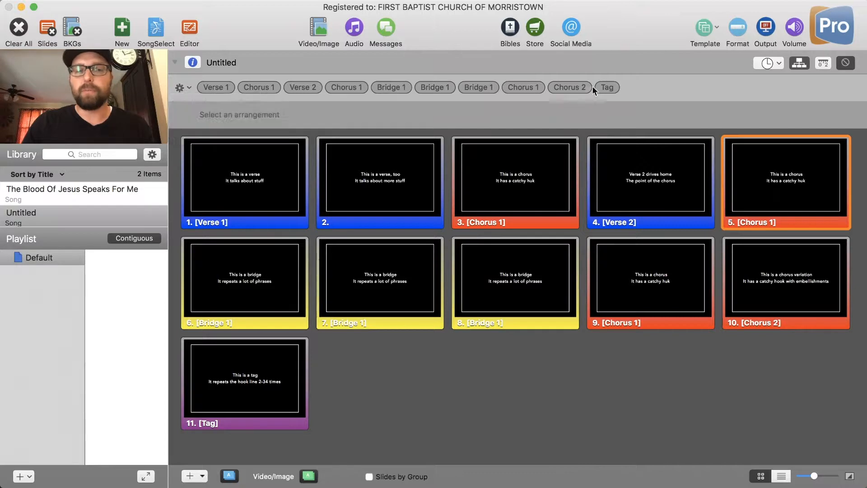
pyautogui.click(798, 65)
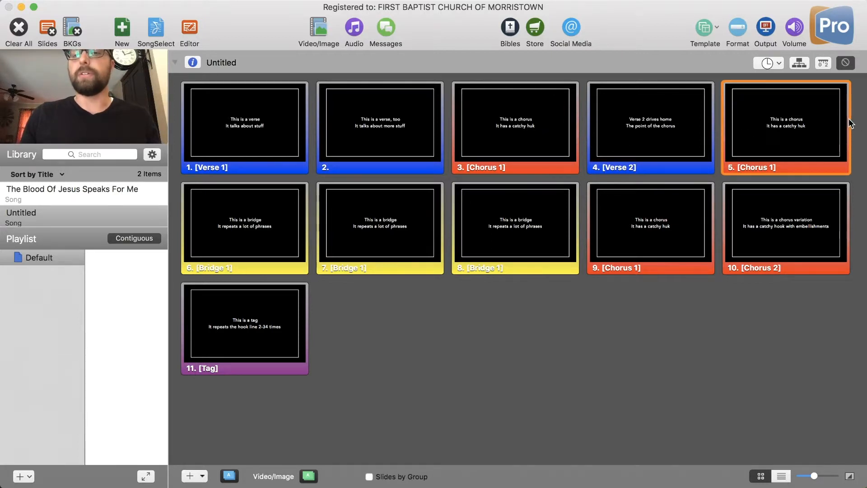
# Delete the two repeated Chorus 1 slides, the one after Verse 2 and the one after the bridge slides
pyautogui.click(791, 139)
pyautogui.press('Delete')
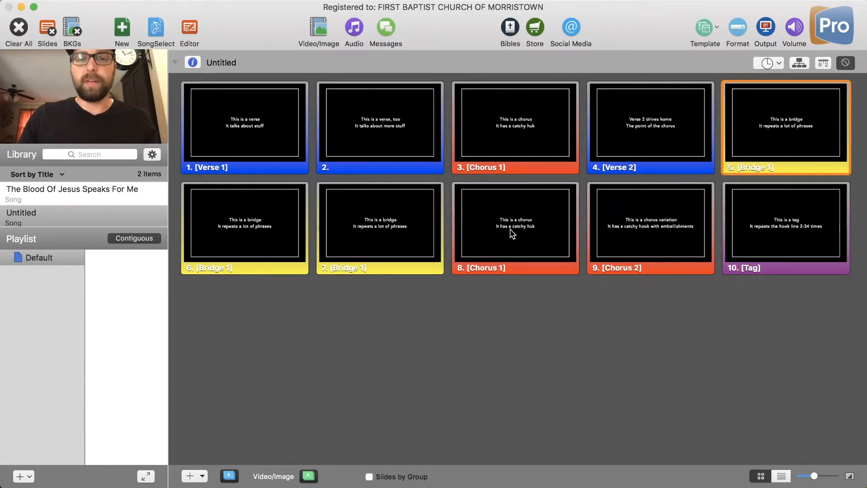
pyautogui.moveTo(508, 267)
pyautogui.mouseDown()
pyautogui.moveTo(511, 239)
pyautogui.moveTo(508, 259)
pyautogui.mouseUp()
pyautogui.click(529, 260)
pyautogui.press('Delete')
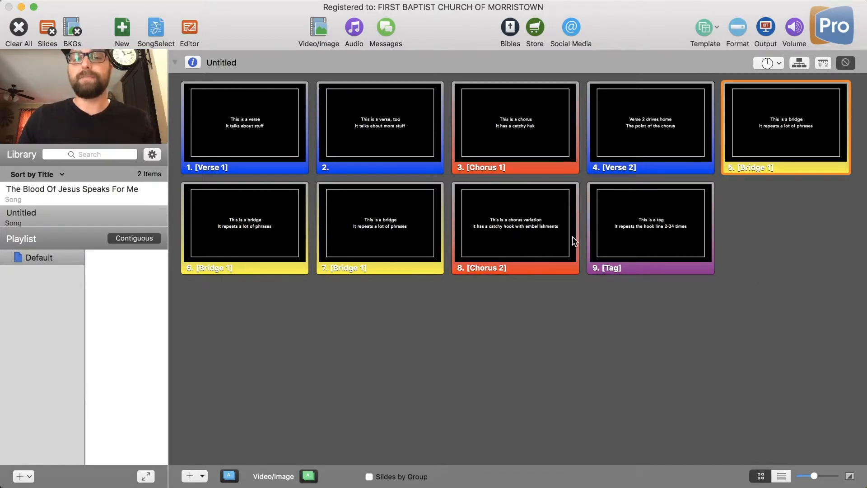
# Open slide 5 in the editor and compare the text of the three Bridge 1 slides, 5 to 7
pyautogui.rightClick(789, 137)
pyautogui.click(812, 147)
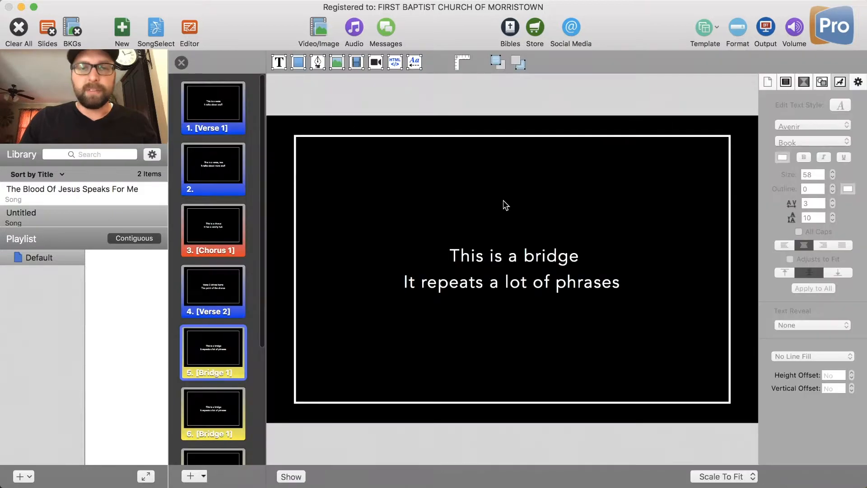
pyautogui.scroll(-5, 193, 267)
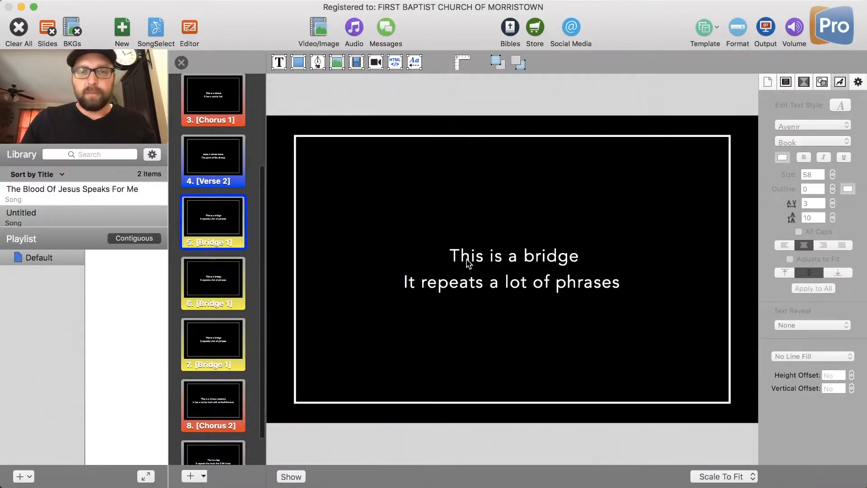
pyautogui.click(212, 282)
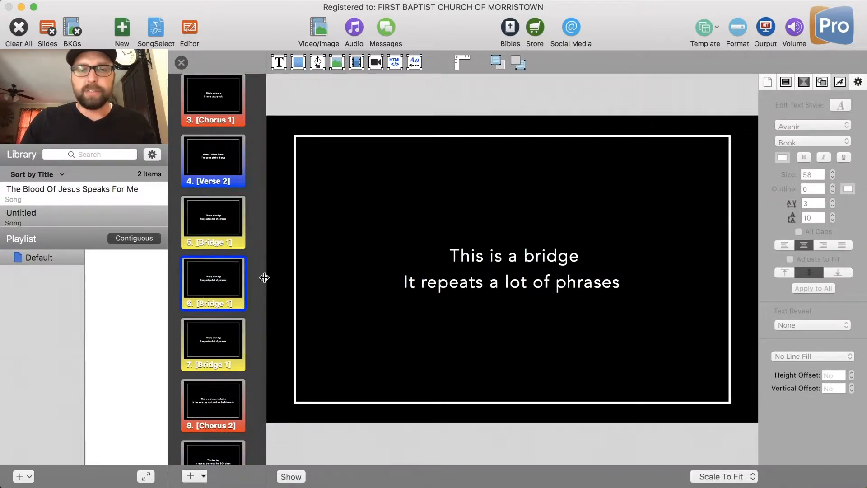
pyautogui.click(214, 334)
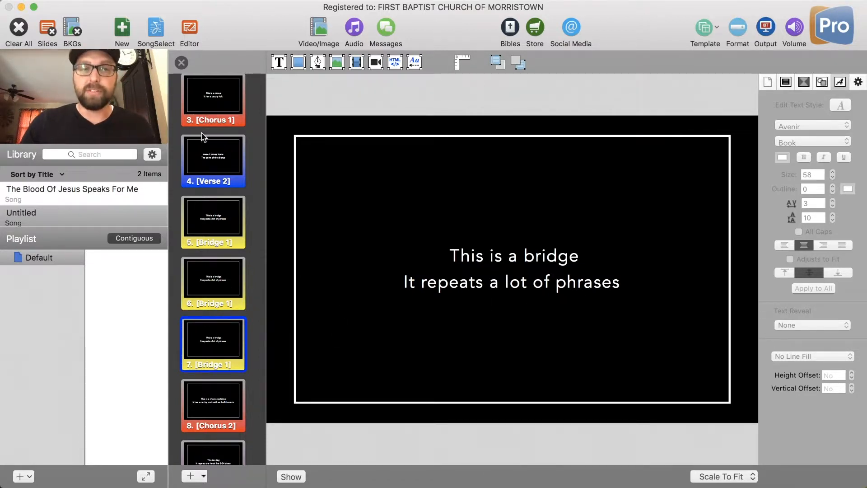
# Return to the slide overview and delete the two repeated Bridge 1 slides, 6 and 7
pyautogui.click(181, 62)
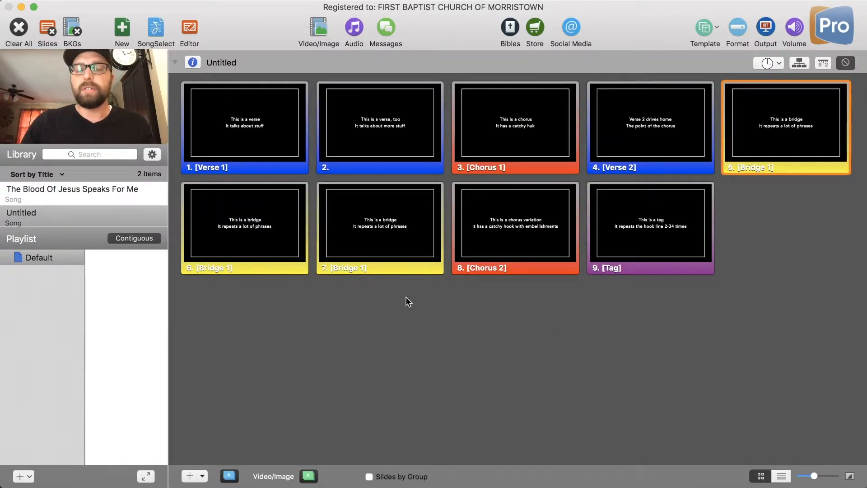
pyautogui.moveTo(405, 296); pyautogui.dragTo(255, 249)
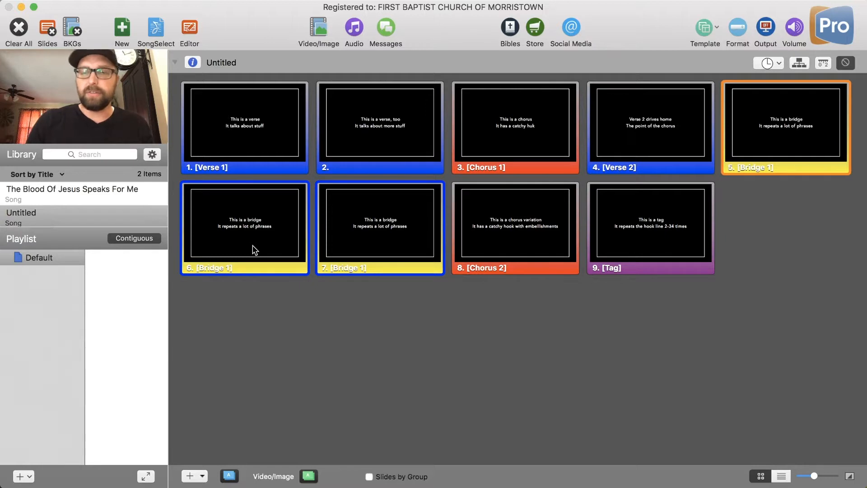
pyautogui.press('Delete')
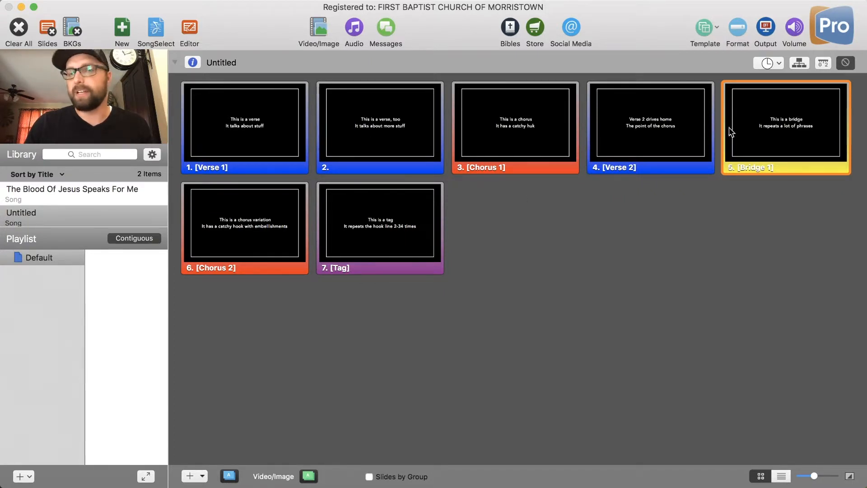
# Show the song's arrangement area and start adding a new arrangement
pyautogui.click(676, 134)
pyautogui.click(495, 160)
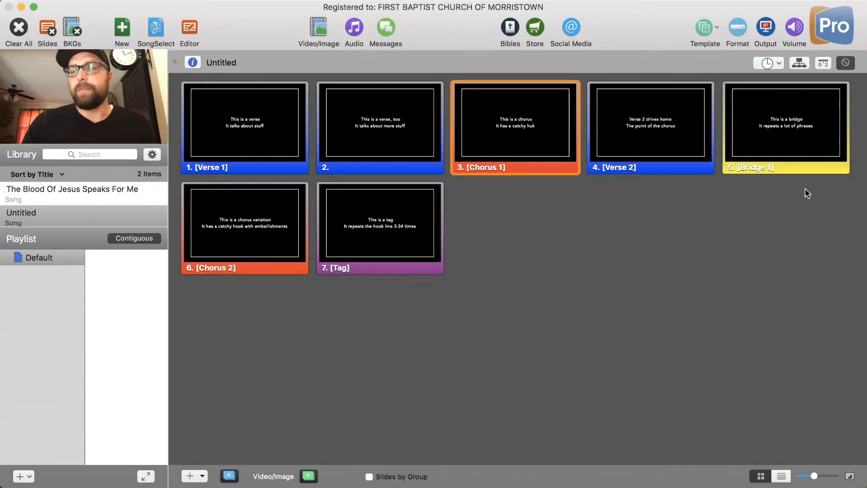
pyautogui.click(798, 64)
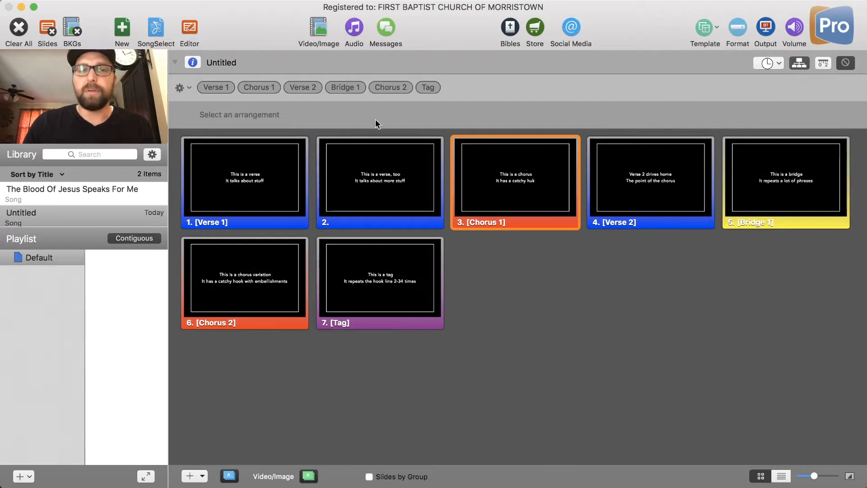
pyautogui.click(189, 88)
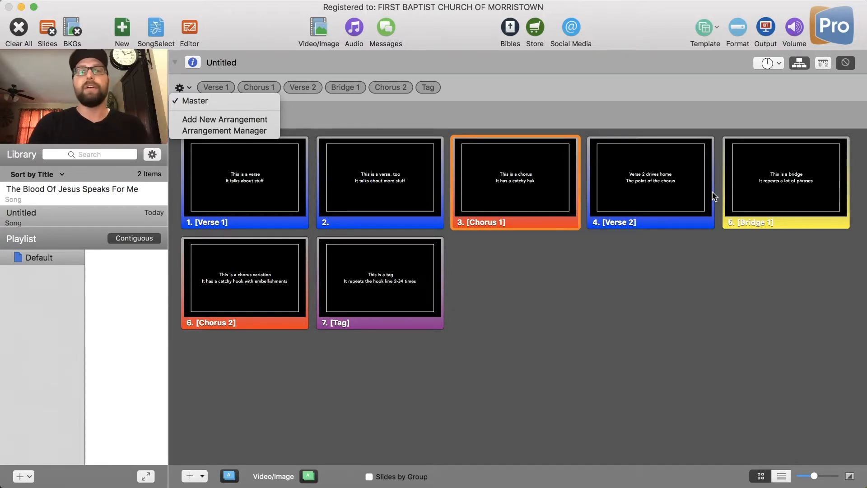
pyautogui.click(245, 118)
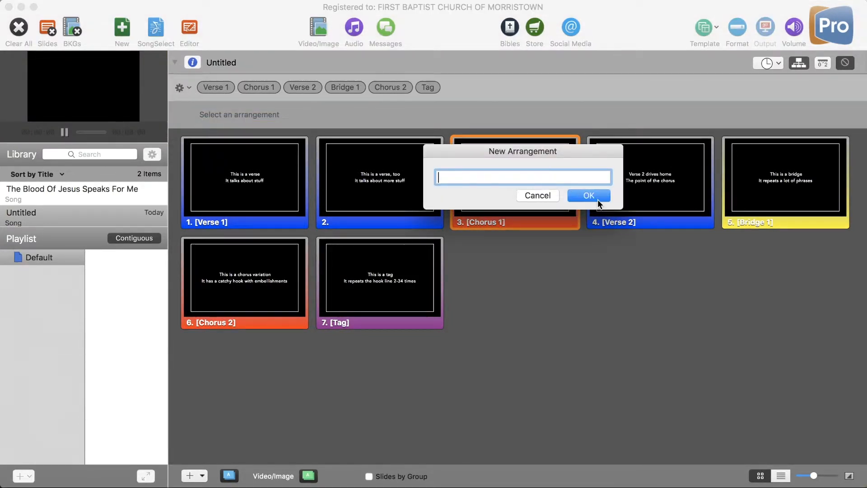
pyautogui.moveTo(567, 153); pyautogui.dragTo(557, 151)
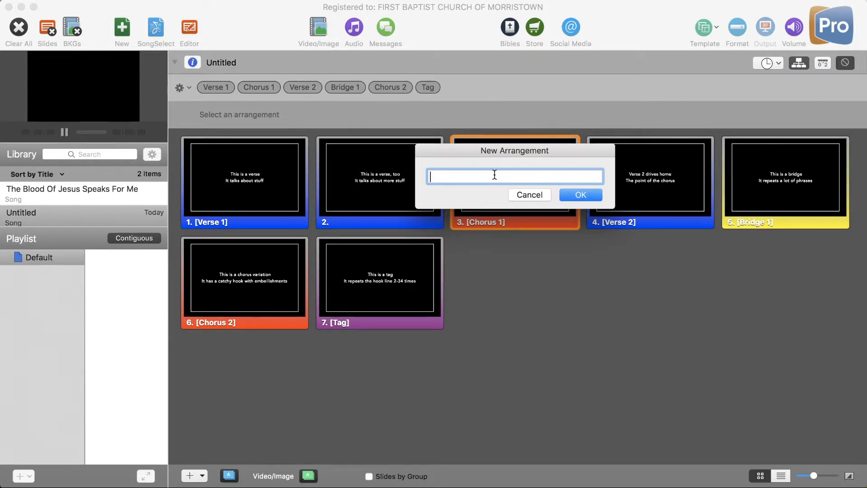
# Enter "August 12, 2018" as the new arrangement's name
pyautogui.write('Defaul')
pyautogui.press('BackSpace')
pyautogui.press('BackSpace')
pyautogui.press('BackSpace')
pyautogui.press('BackSpace')
pyautogui.press('BackSpace')
pyautogui.write('Augs')
pyautogui.write('ust 12, 2018')
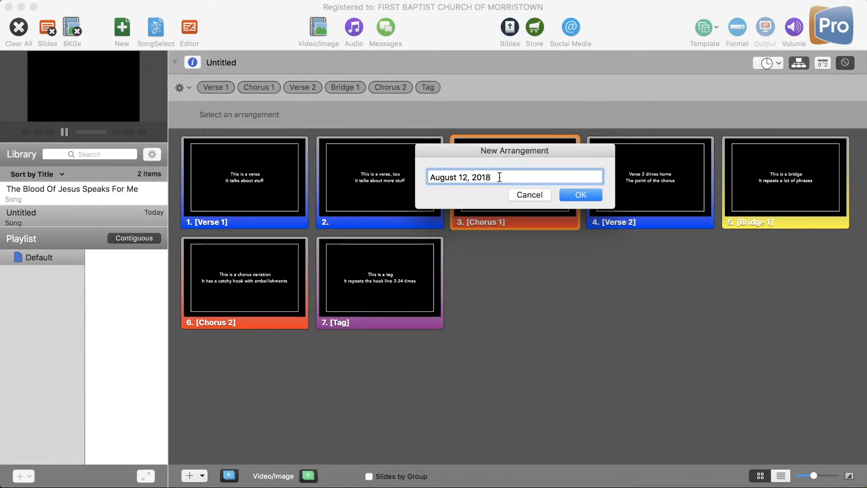
# Name the new arrangement "Default" and create it
pyautogui.moveTo(499, 177); pyautogui.dragTo(430, 179)
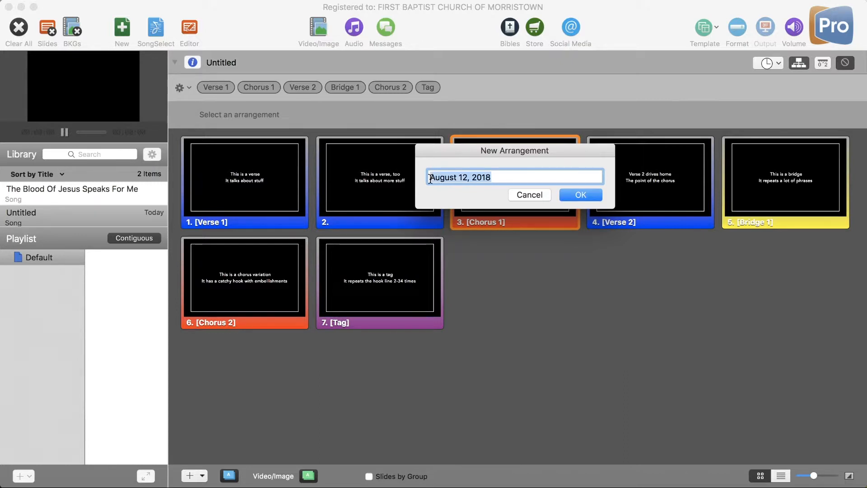
pyautogui.write('Default')
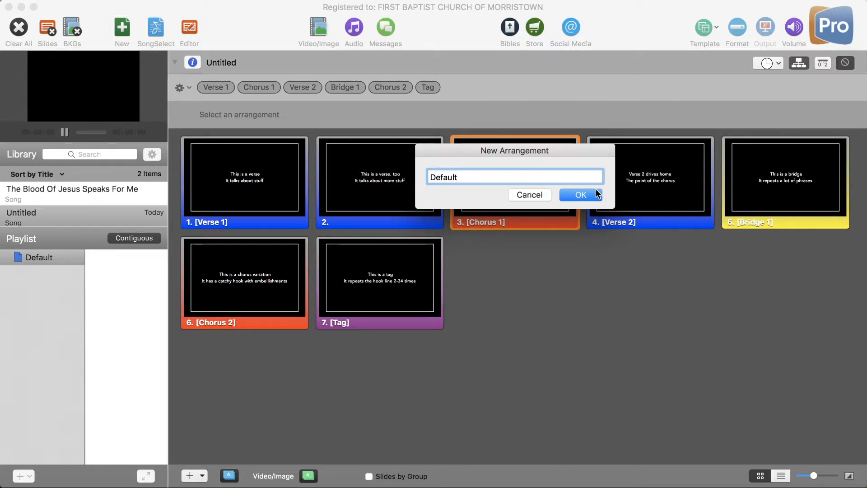
pyautogui.click(581, 194)
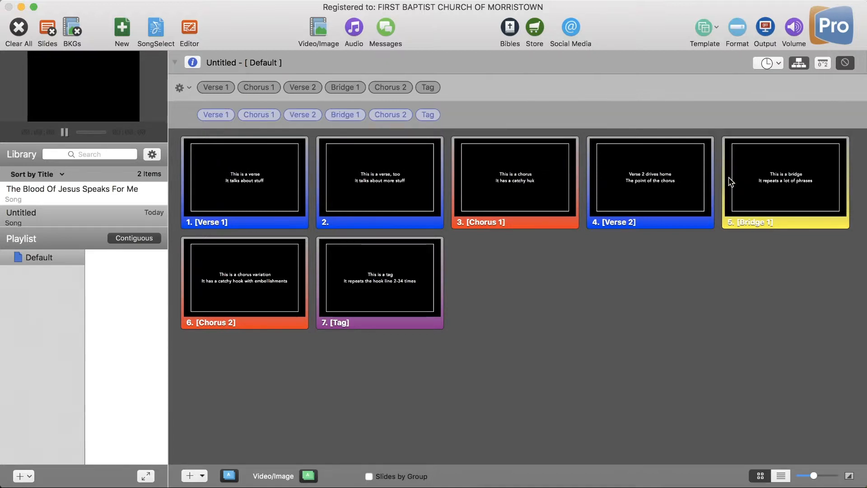
# Insert Chorus 1 between Verse 2 and Bridge 1 in the Default arrangement
pyautogui.click(687, 181)
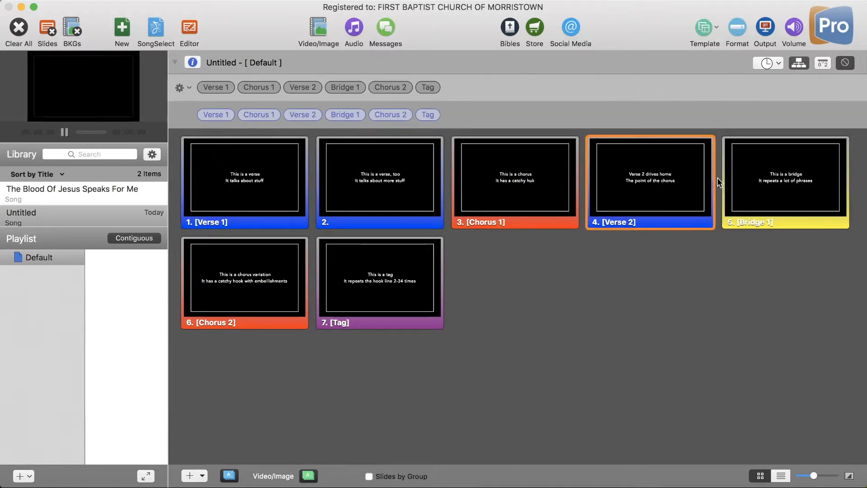
pyautogui.click(779, 180)
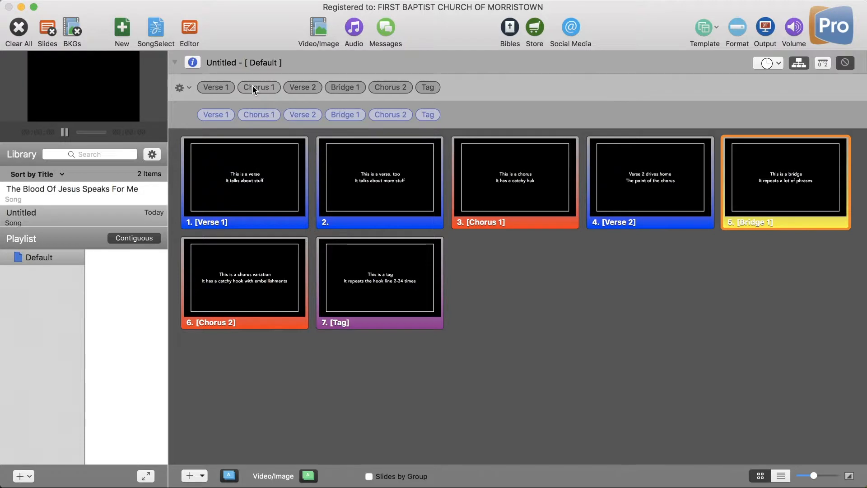
pyautogui.moveTo(252, 86); pyautogui.dragTo(328, 117)
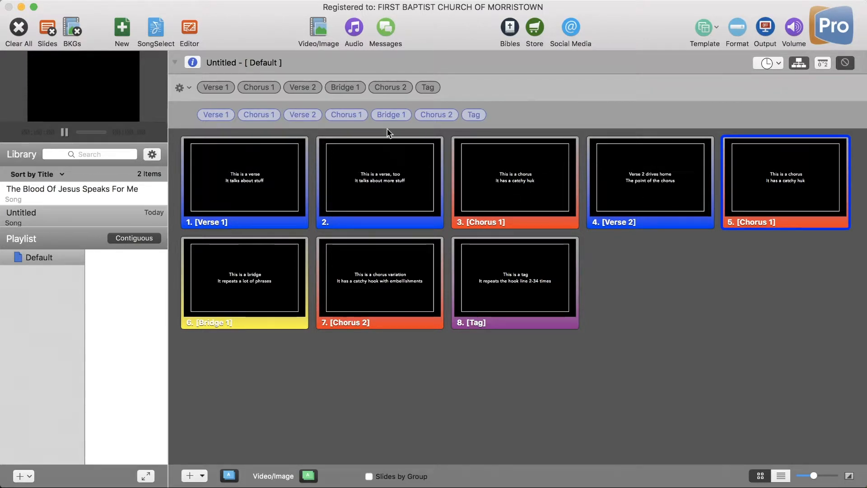
# Add Bridge 1 two more times after the existing Bridge 1 in the Default arrangement
pyautogui.moveTo(359, 119)
pyautogui.moveTo(342, 87); pyautogui.dragTo(416, 113)
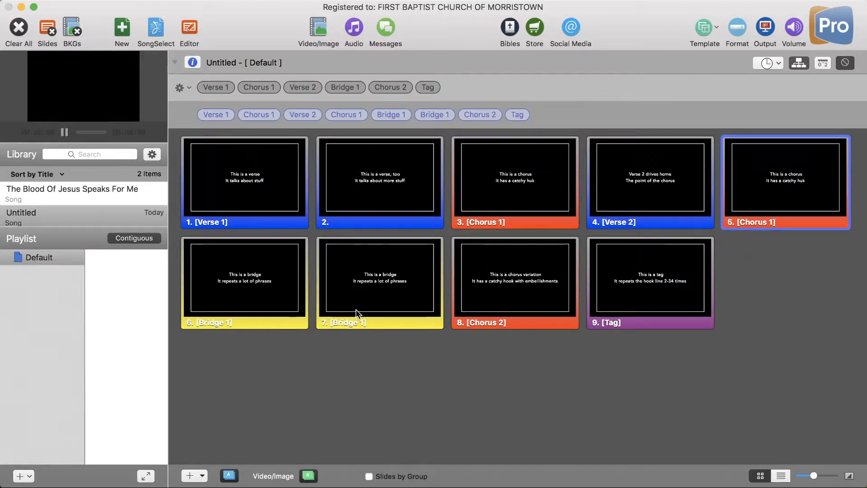
pyautogui.moveTo(341, 86); pyautogui.dragTo(458, 115)
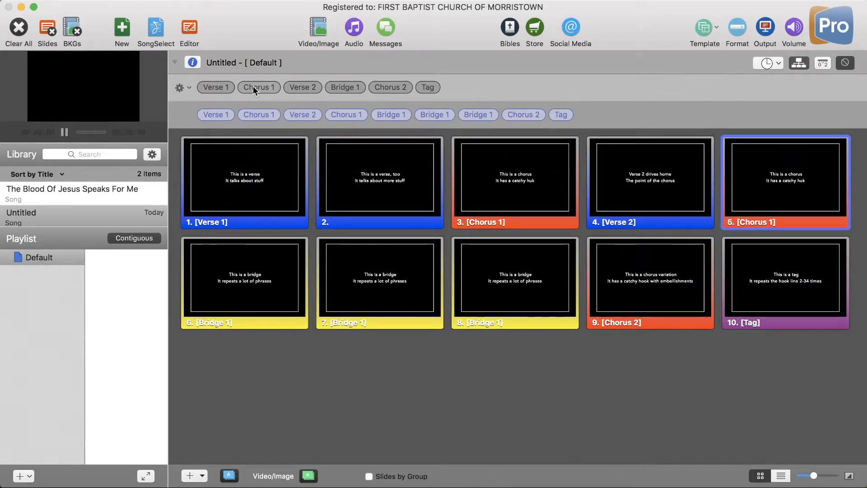
# Insert Chorus 1 between the last Bridge 1 and Chorus 2, and add two more Tags at the arrangement's end
pyautogui.moveTo(253, 85); pyautogui.dragTo(505, 115)
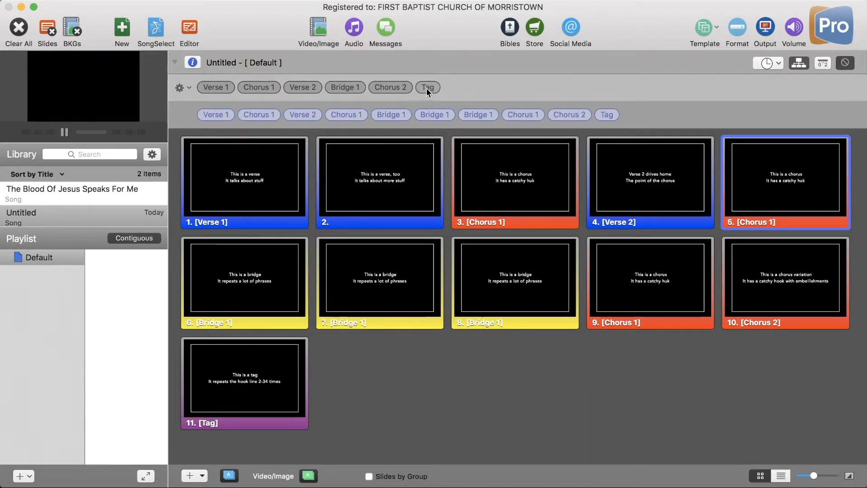
pyautogui.moveTo(428, 87); pyautogui.dragTo(621, 109)
pyautogui.moveTo(427, 87); pyautogui.dragTo(652, 119)
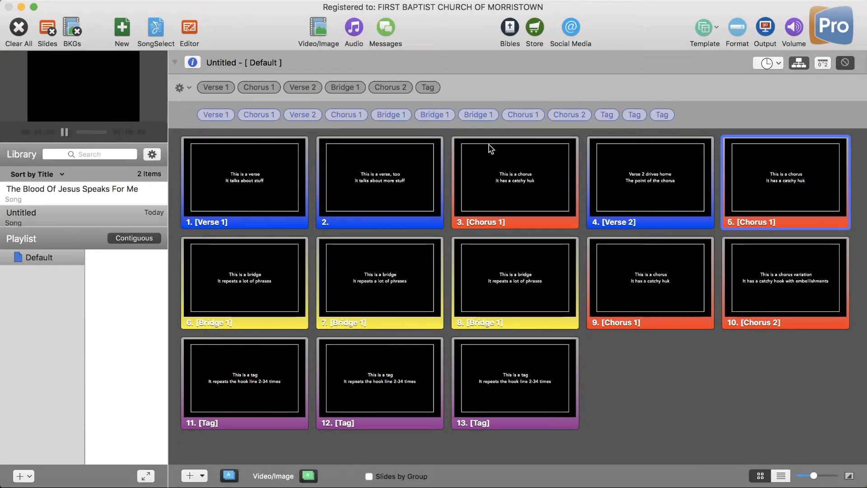
# Remove the middle one of the three Bridge 1 groups from the Default arrangement
pyautogui.moveTo(450, 116)
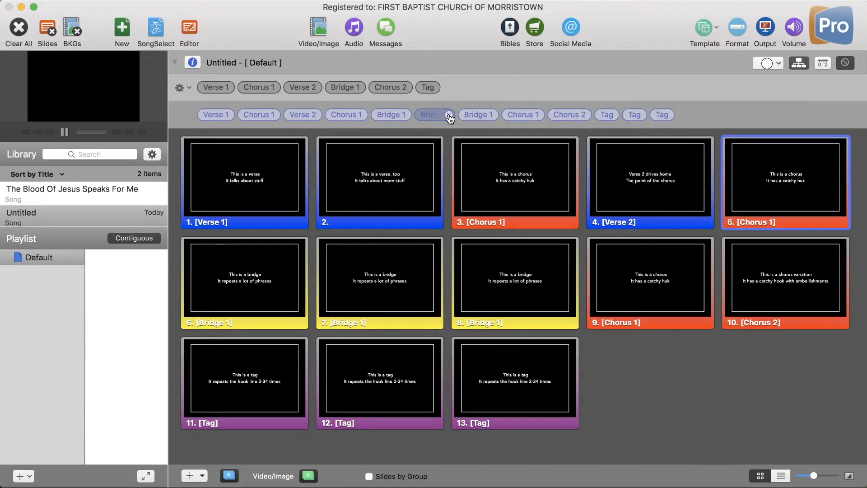
pyautogui.click(449, 116)
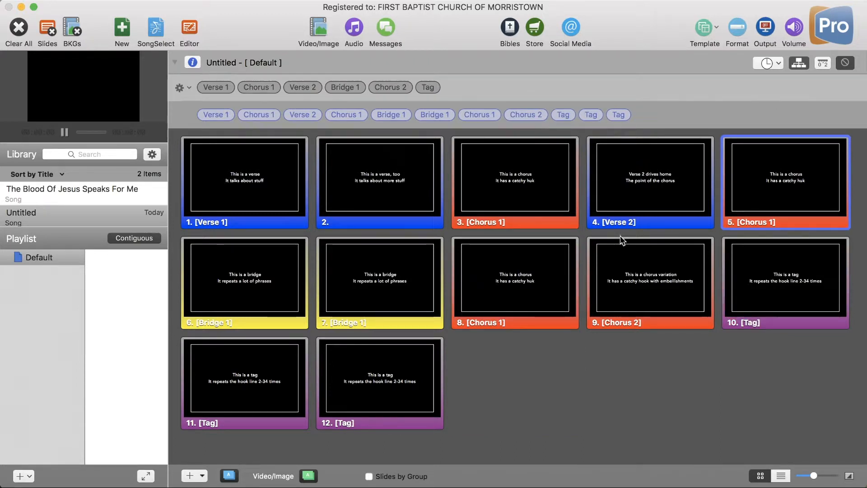
pyautogui.moveTo(405, 116)
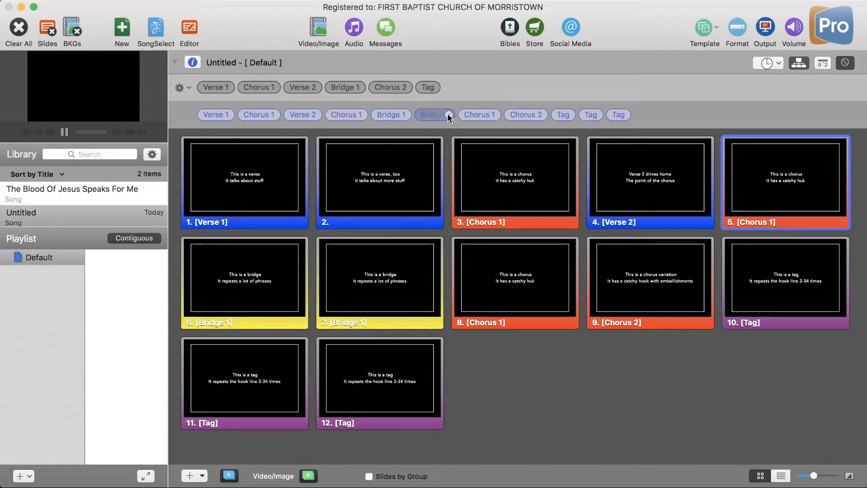
pyautogui.moveTo(442, 116)
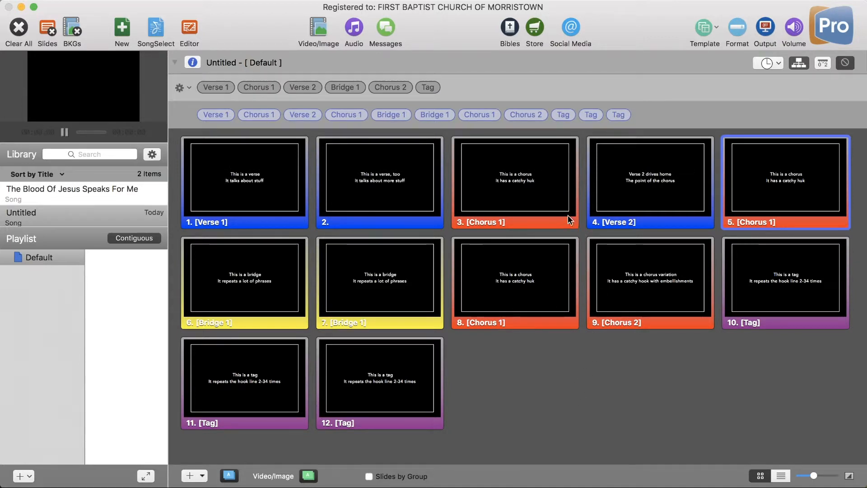
pyautogui.rightClick(531, 182)
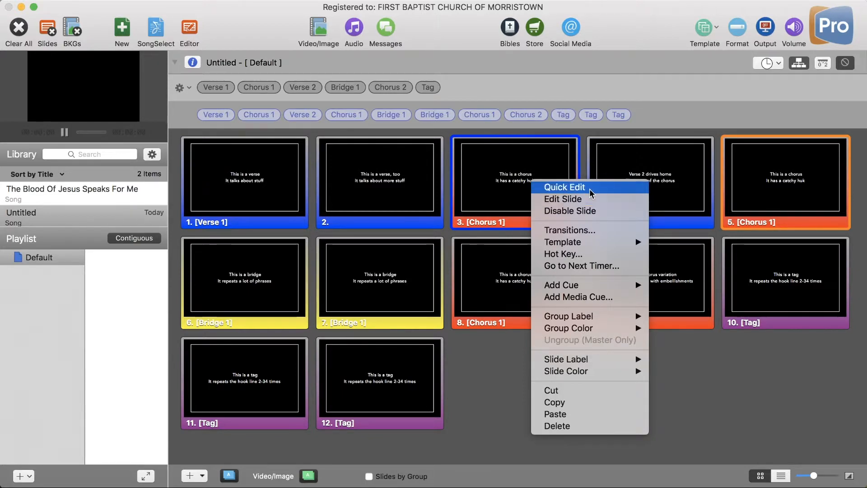
pyautogui.click(565, 187)
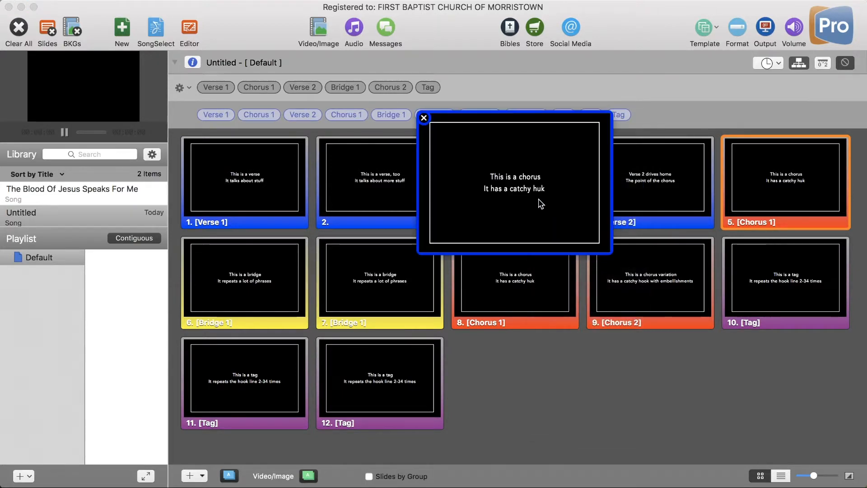
pyautogui.click(422, 118)
# Quick-edit the Chorus 1 text on slide 3, correcting "huk" to "hook", and close the quick edit
pyautogui.rightClick(520, 177)
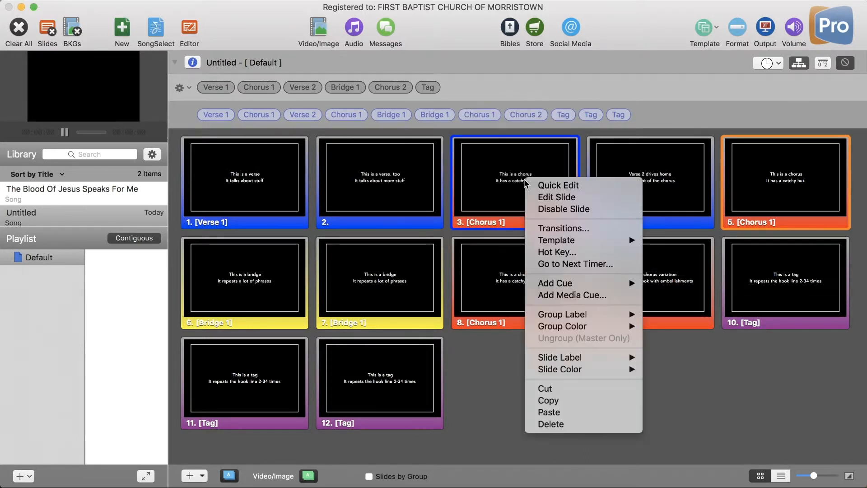
pyautogui.click(552, 189)
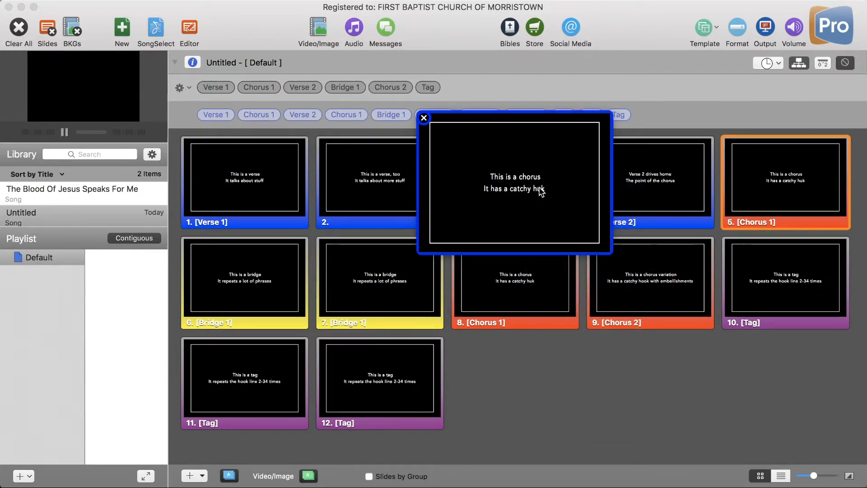
pyautogui.click(541, 188)
pyautogui.click(541, 188)
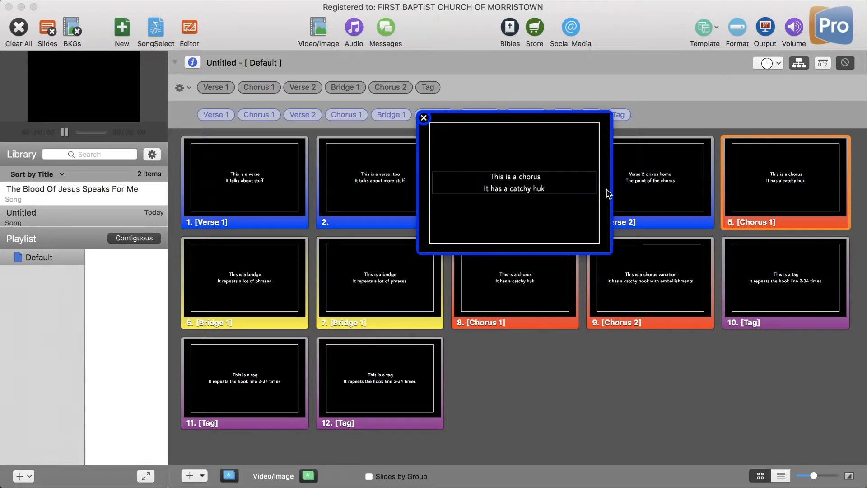
pyautogui.press('BackSpace')
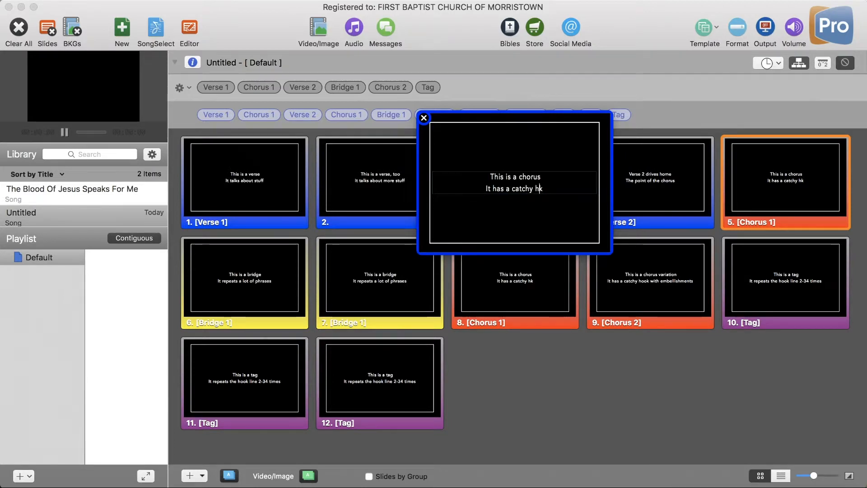
pyautogui.write('oo')
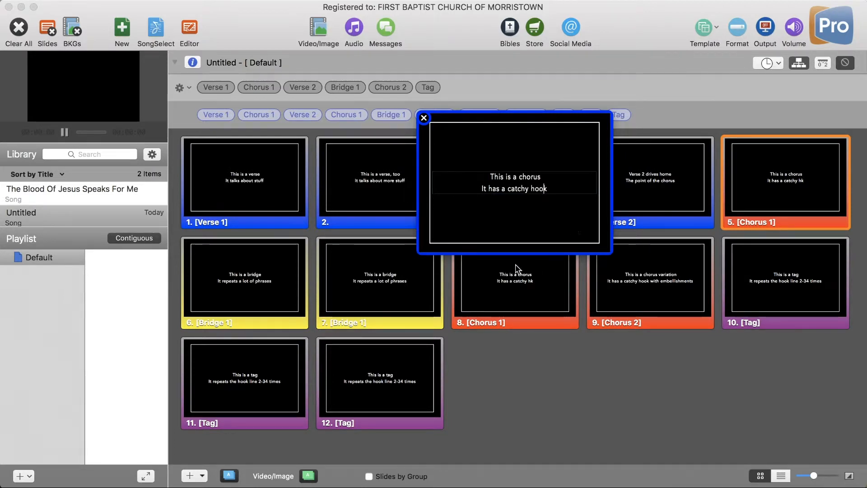
pyautogui.click(423, 118)
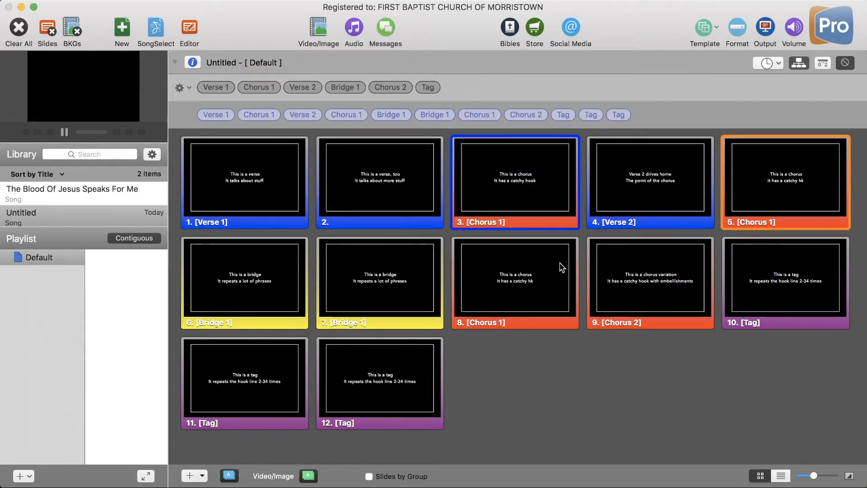
pyautogui.click(665, 397)
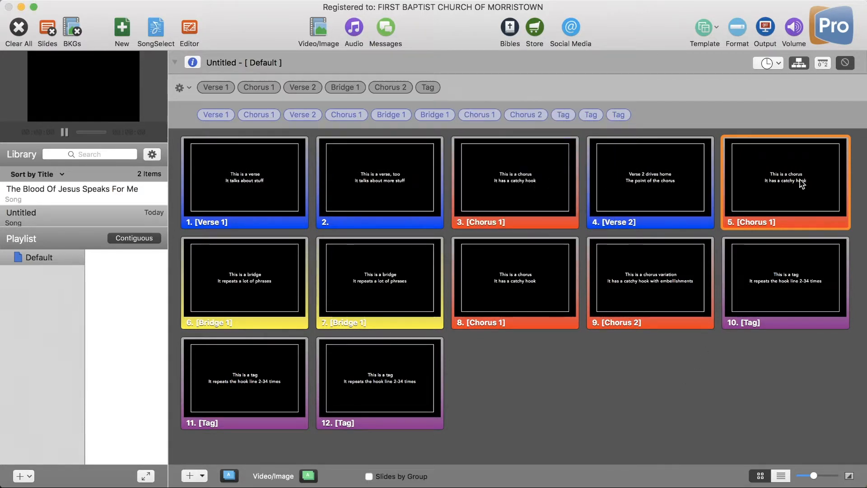
# Open slide 3, Chorus 1, in the full slide editor
pyautogui.click(186, 87)
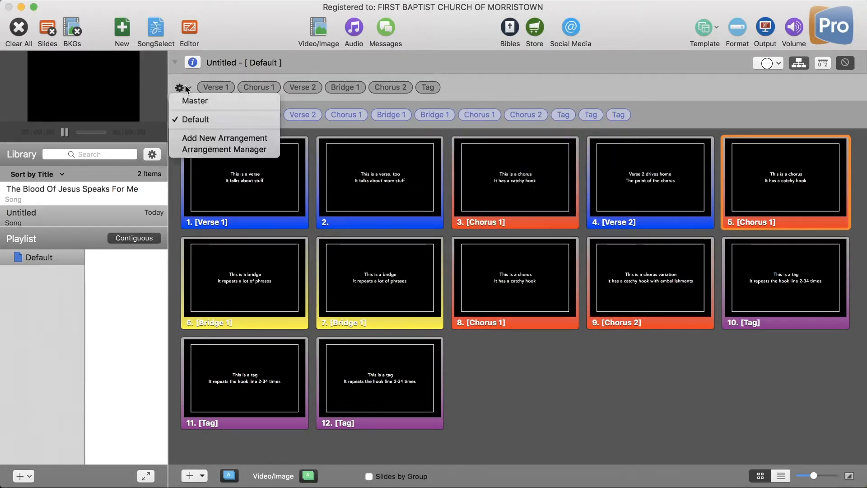
pyautogui.click(544, 155)
pyautogui.rightClick(540, 165)
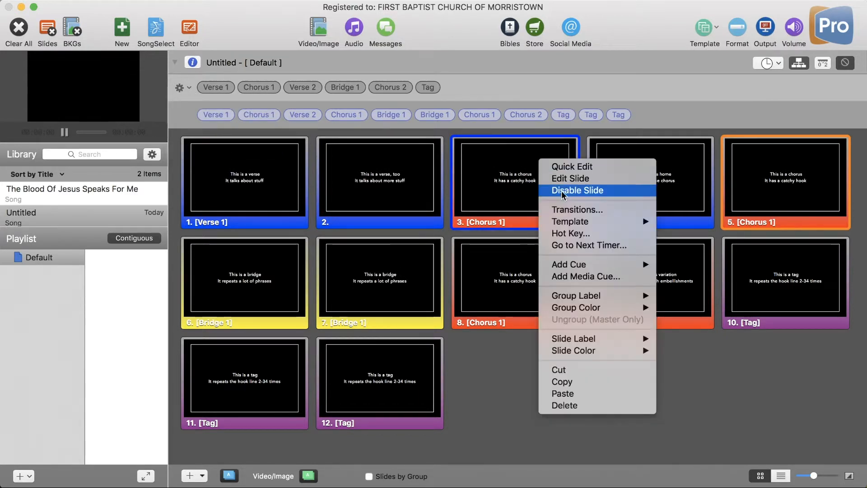
pyautogui.click(565, 179)
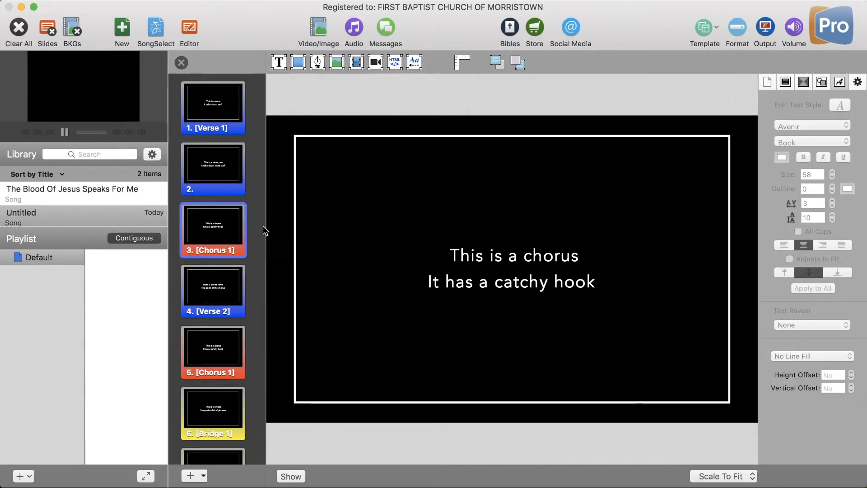
# Compare the text of the Chorus 1 and Chorus 2 slides in the slide editor, then close the editor
pyautogui.click(223, 232)
pyautogui.click(229, 352)
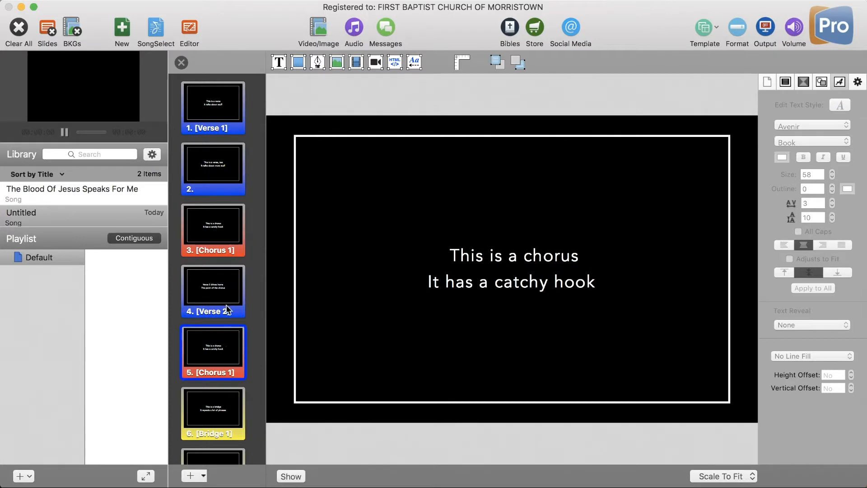
pyautogui.scroll(-10, 227, 287)
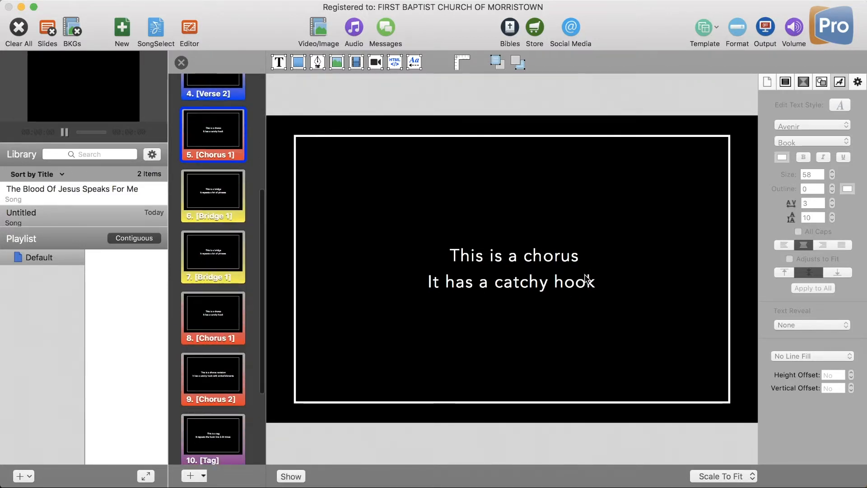
pyautogui.click(231, 320)
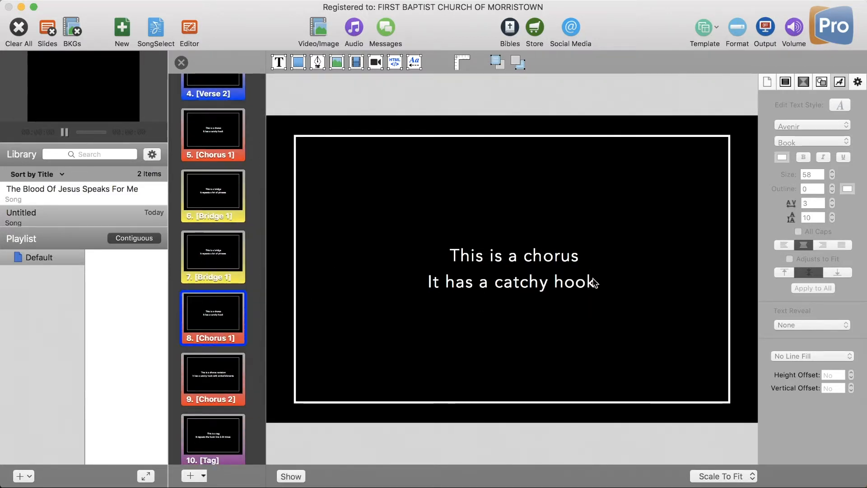
pyautogui.click(235, 368)
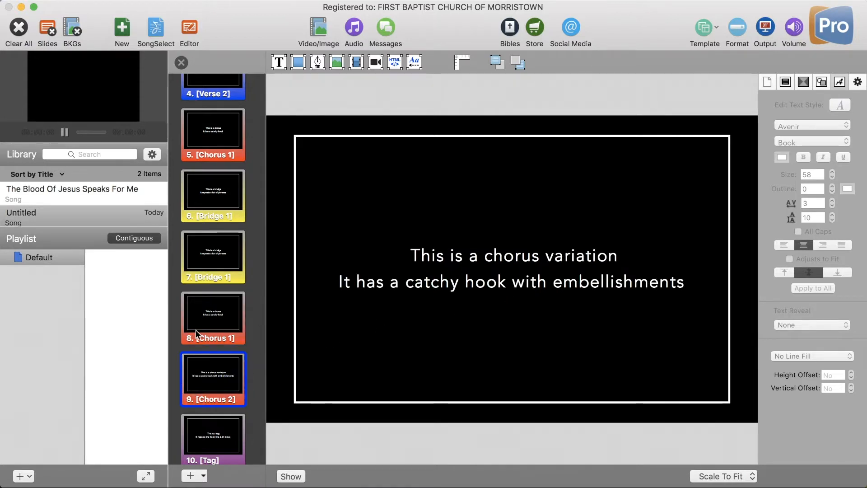
pyautogui.click(233, 328)
pyautogui.scroll(5, 200, 205)
pyautogui.click(211, 108)
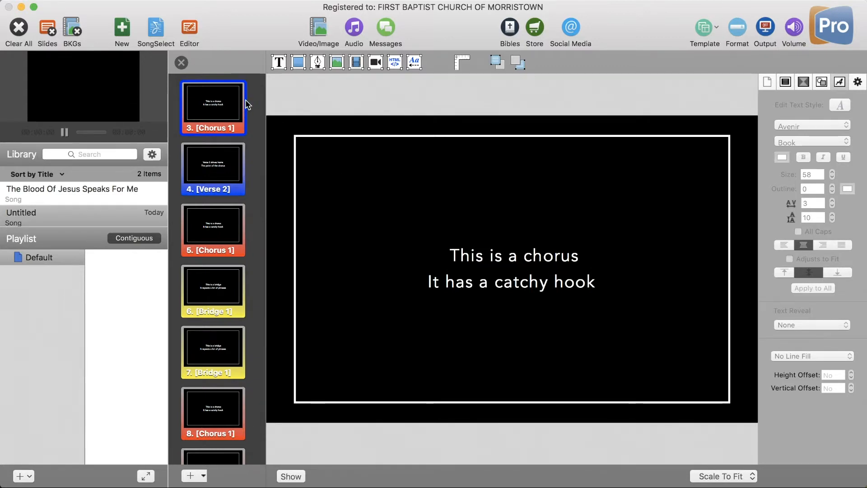
pyautogui.click(181, 63)
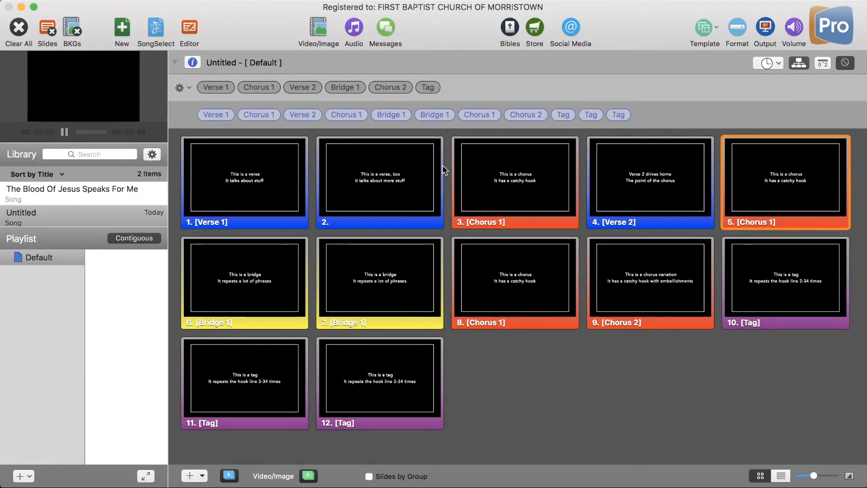
# Add a new arrangement named "Christmas Service" to the Untitled song
pyautogui.click(180, 87)
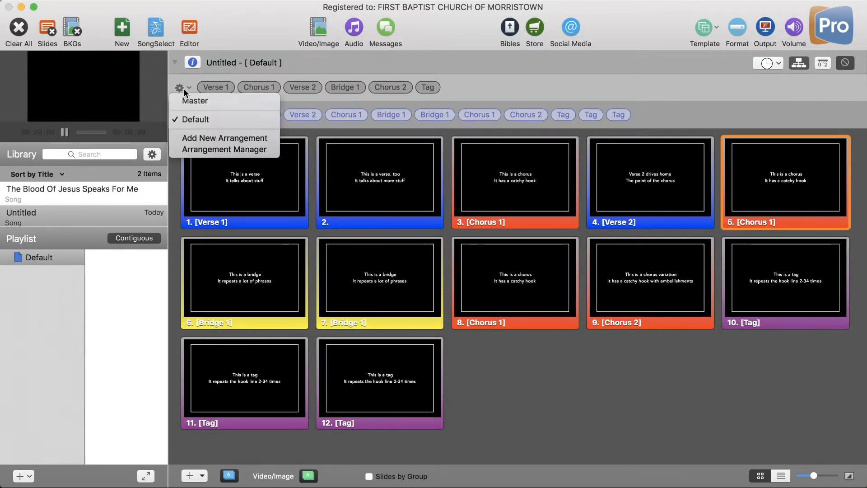
pyautogui.click(202, 137)
pyautogui.write('Ch')
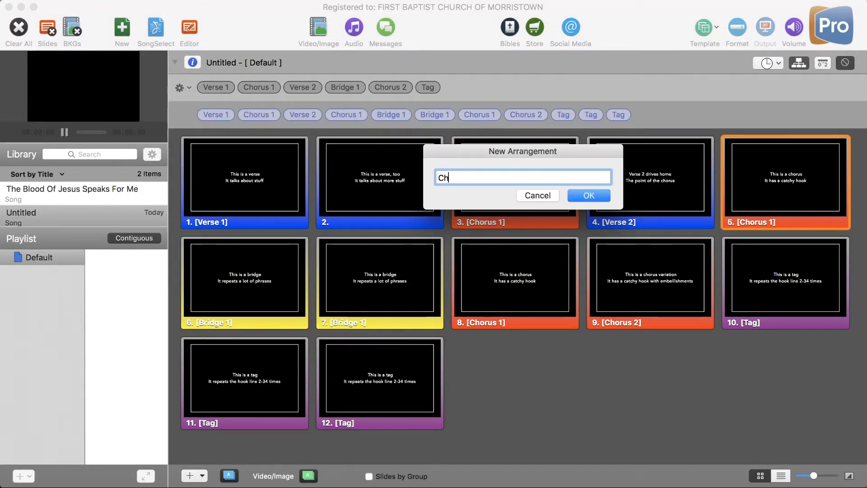
pyautogui.write('ristmas Service')
pyautogui.press('Return')
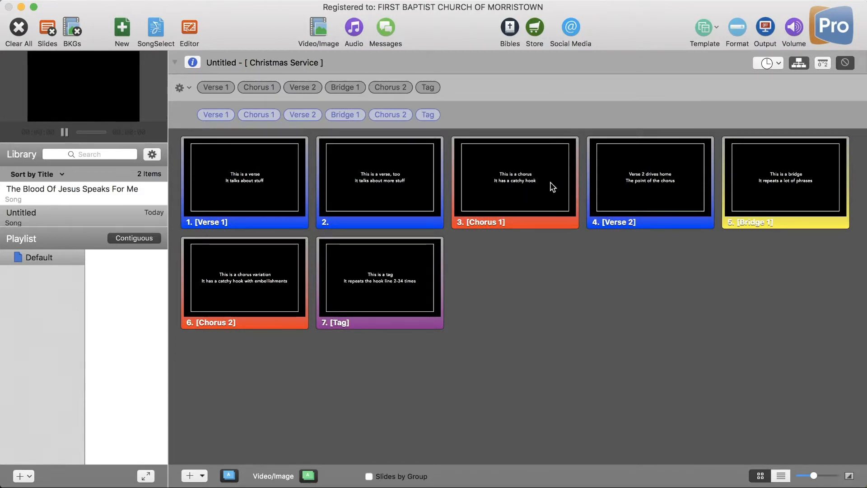
# View the Chorus 1 and Chorus 2 slides of the Christmas Service arrangement in the slide editor and close it
pyautogui.rightClick(531, 184)
pyautogui.click(554, 203)
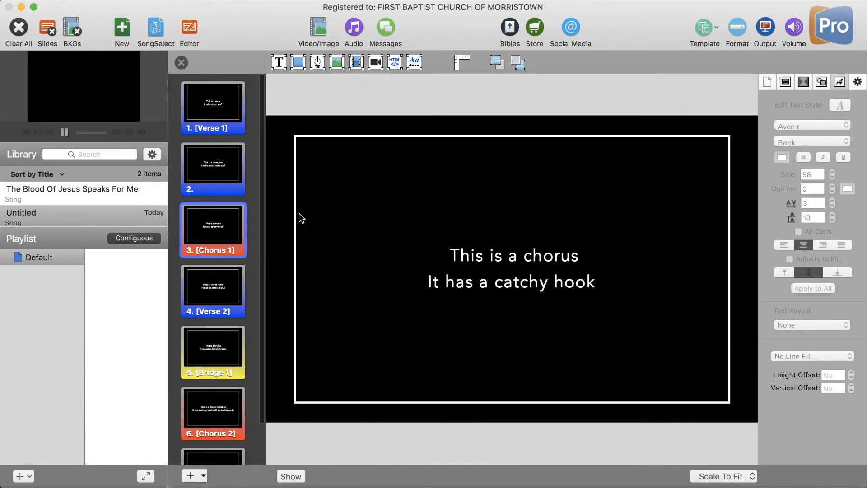
pyautogui.click(213, 413)
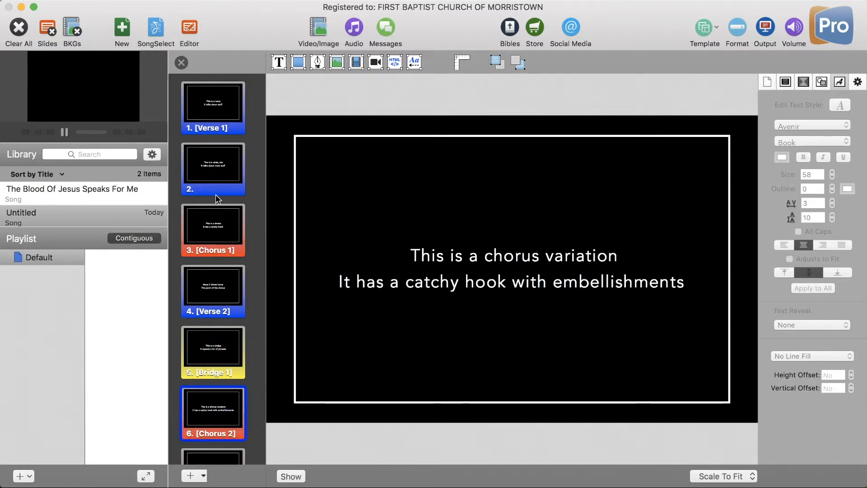
pyautogui.click(181, 62)
pyautogui.click(561, 294)
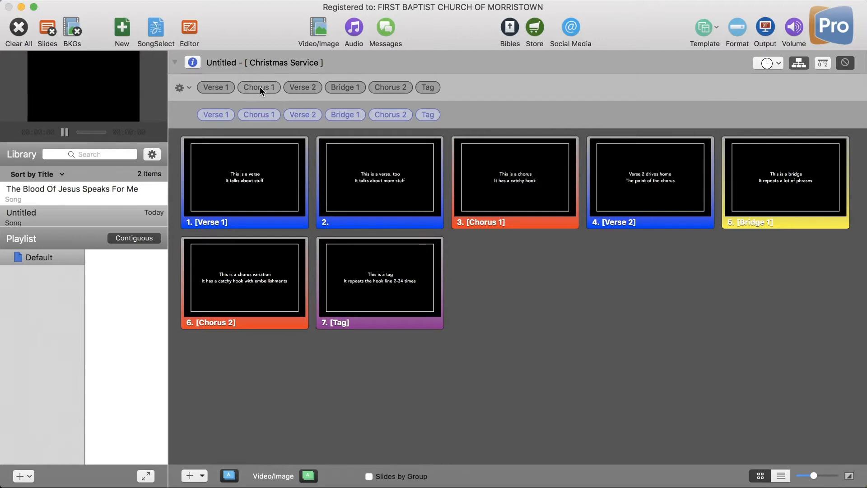
# In the Christmas Service arrangement, add Chorus 1 at the start, a second Bridge 1 after the first, and Chorus 1 before Chorus 2
pyautogui.moveTo(286, 105); pyautogui.dragTo(213, 112)
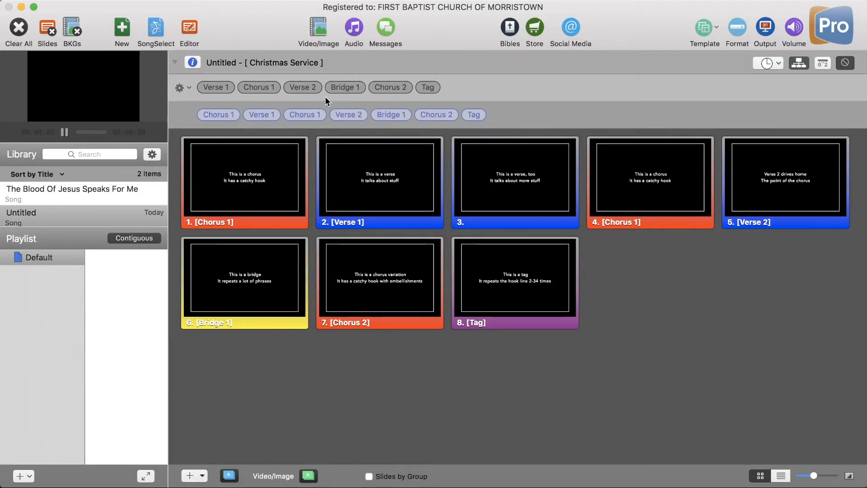
pyautogui.moveTo(343, 88); pyautogui.dragTo(414, 110)
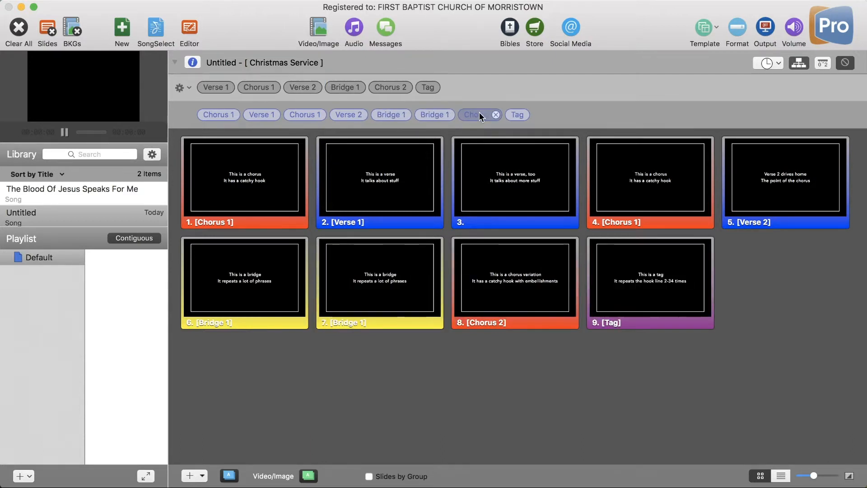
pyautogui.moveTo(260, 87); pyautogui.dragTo(461, 113)
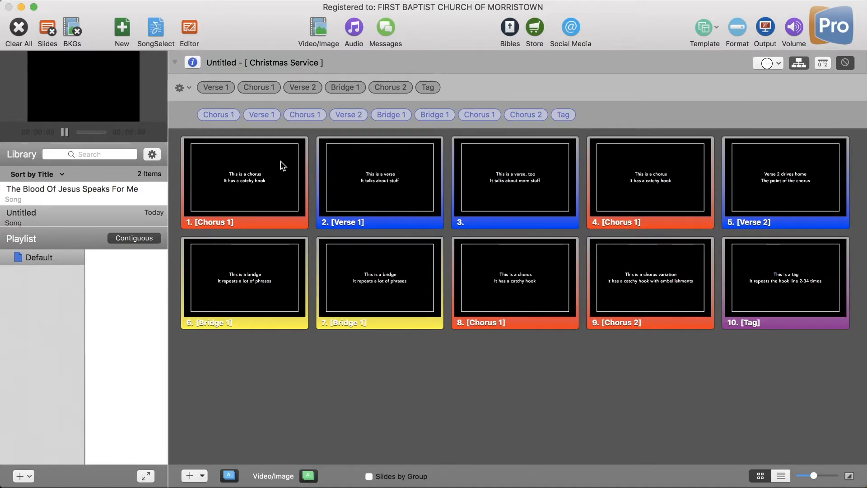
# Display the Default arrangement for comparison and return to the Christmas Service arrangement
pyautogui.click(189, 89)
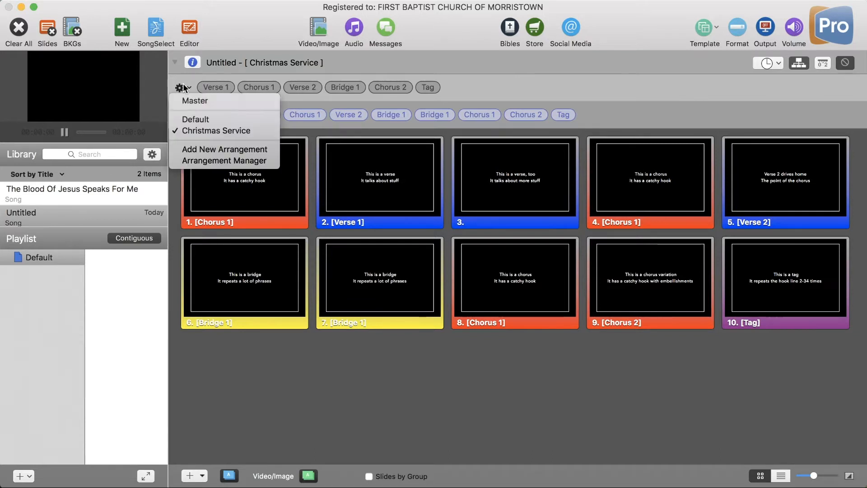
pyautogui.click(198, 120)
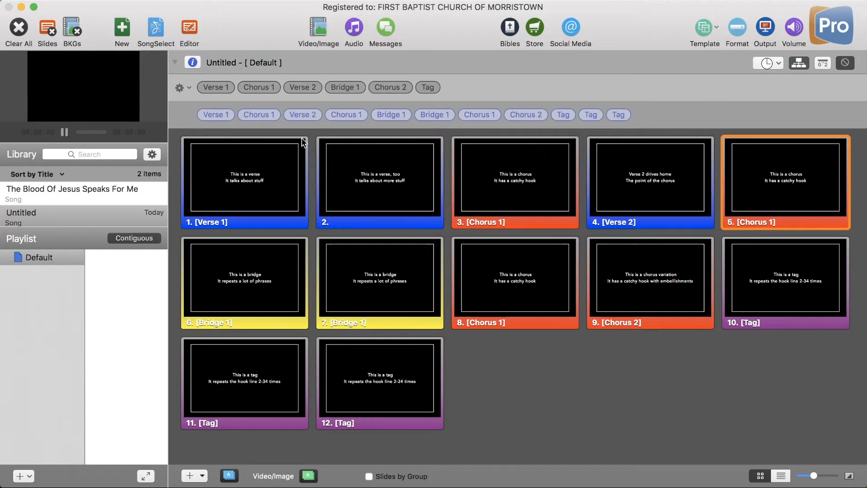
pyautogui.click(180, 88)
pyautogui.click(196, 126)
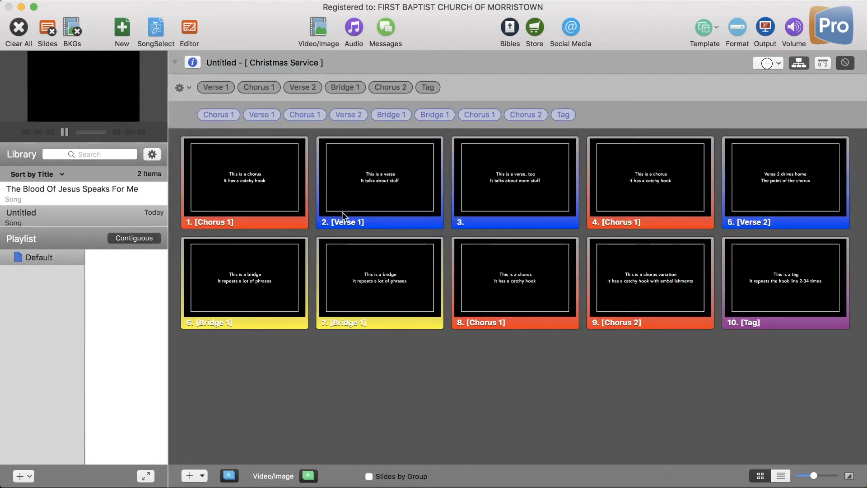
# Rename the Default arrangement as "Weekly" in the Arrangement Manager and close the manager
pyautogui.click(180, 88)
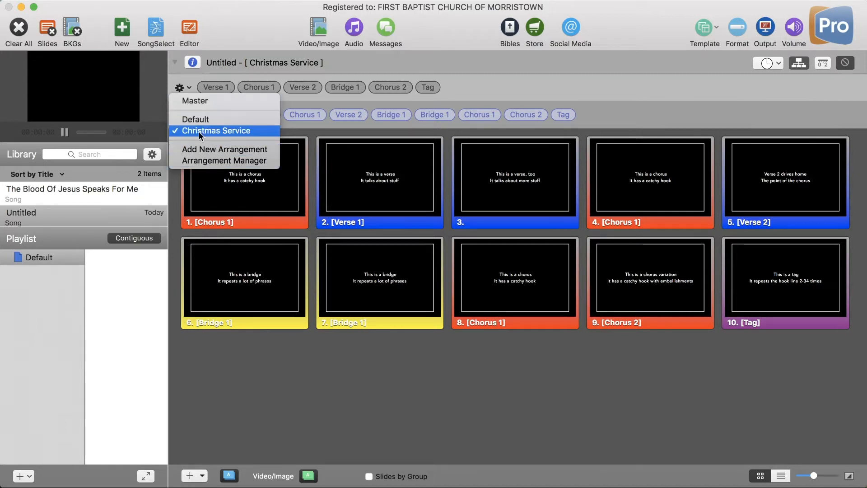
pyautogui.click(207, 161)
pyautogui.click(429, 170)
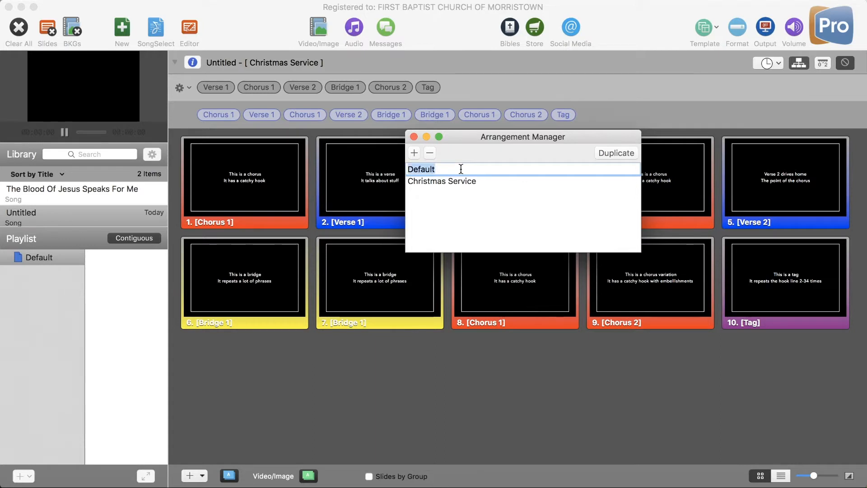
pyautogui.write('Wekk')
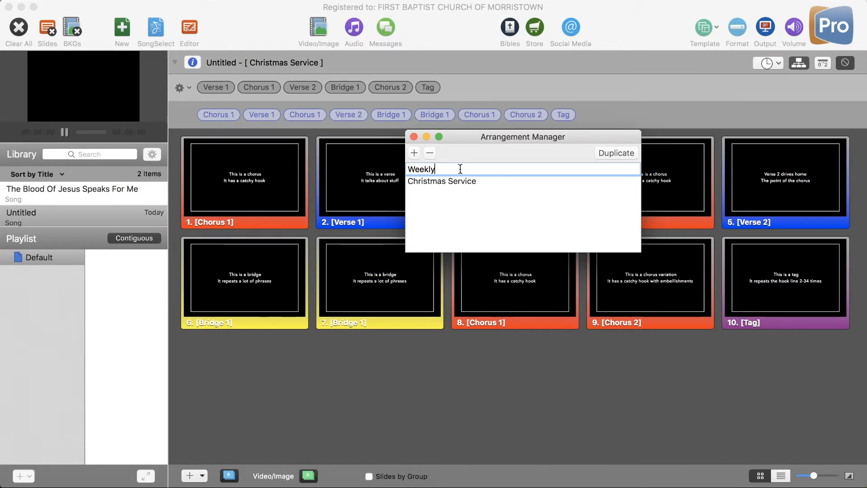
pyautogui.press('Return')
pyautogui.click(414, 136)
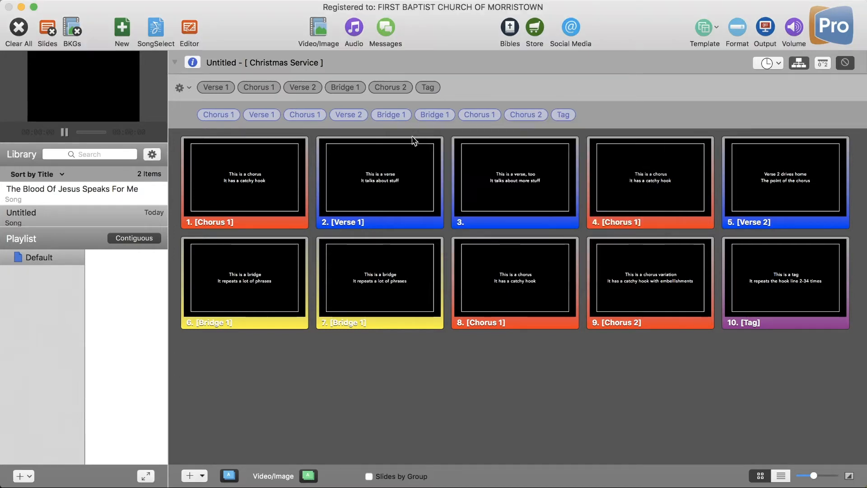
# Switch the song to the Weekly arrangement and hide the arrangement's group bars above the slides
pyautogui.click(189, 88)
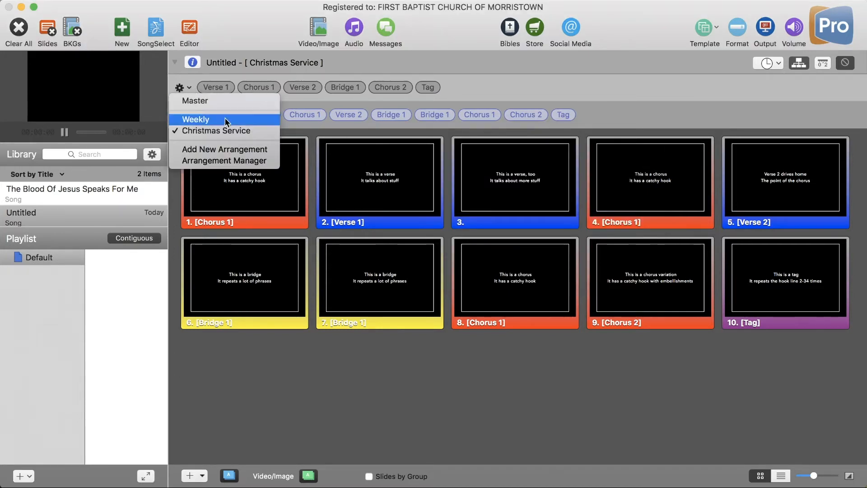
pyautogui.click(194, 119)
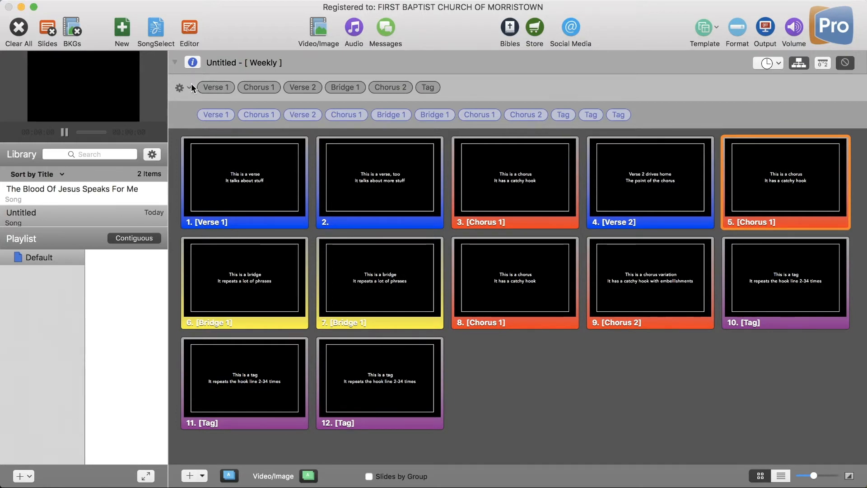
pyautogui.click(795, 63)
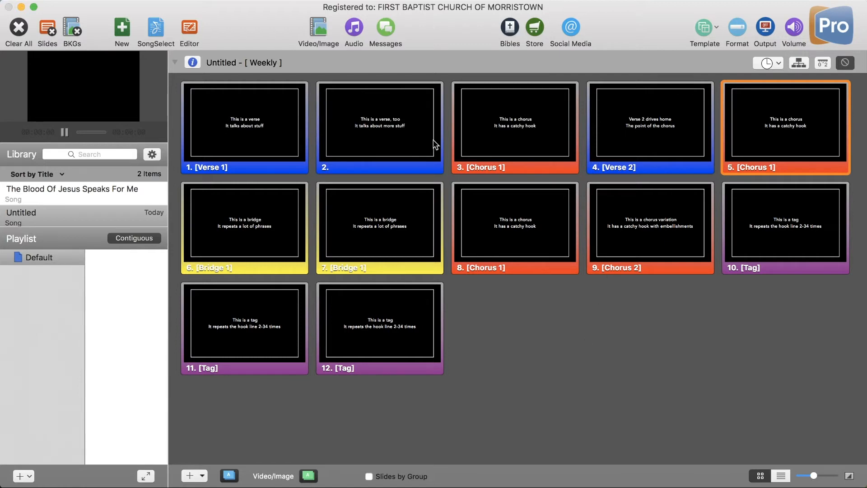
pyautogui.click(802, 61)
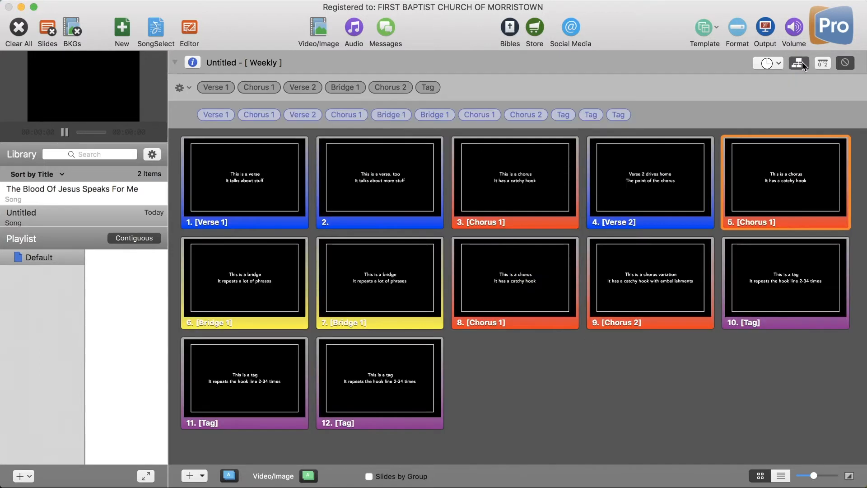
pyautogui.click(802, 64)
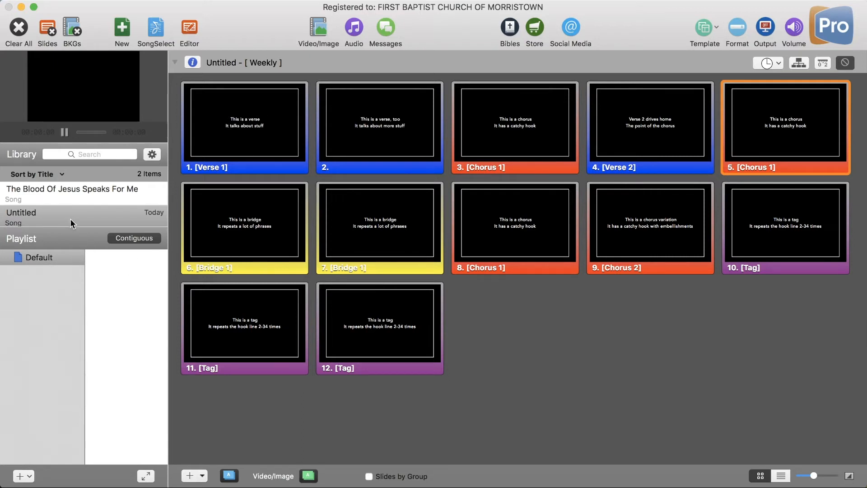
# Add the Untitled song from the library to the Default playlist three times
pyautogui.moveTo(45, 208); pyautogui.dragTo(120, 262)
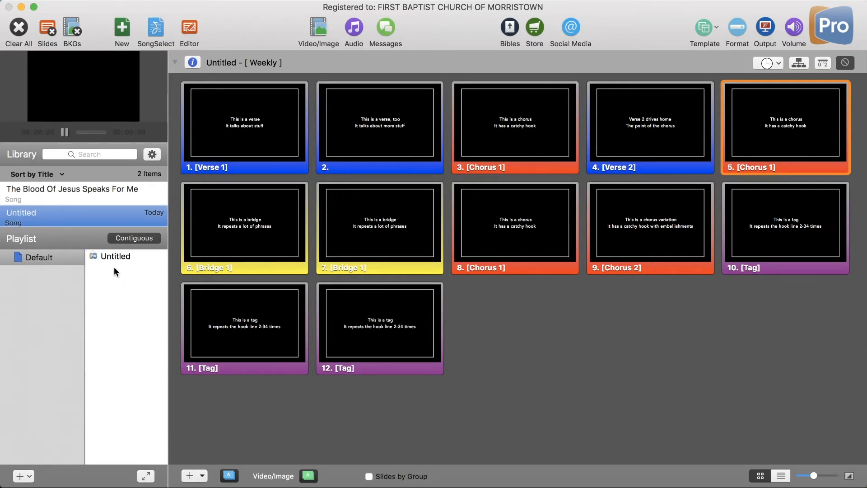
pyautogui.click(49, 258)
pyautogui.moveTo(68, 220); pyautogui.dragTo(118, 276)
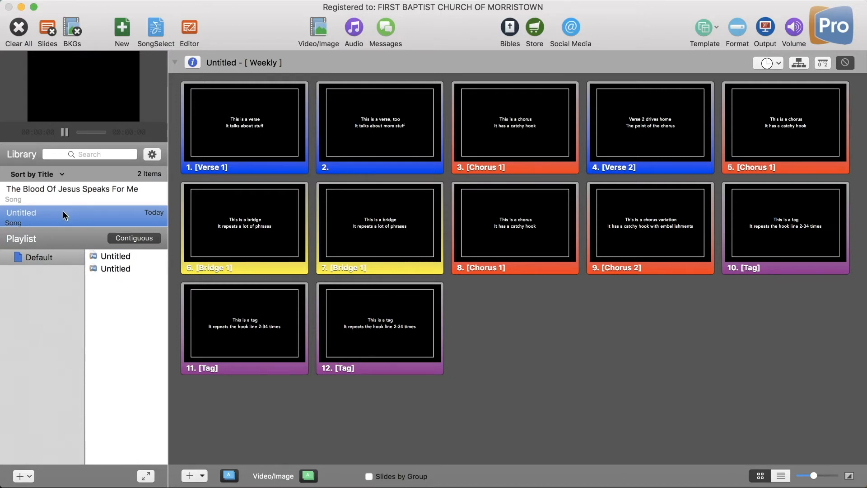
pyautogui.moveTo(63, 210); pyautogui.dragTo(126, 286)
# Look through the slides of the three Untitled entries in the Default playlist
pyautogui.click(117, 270)
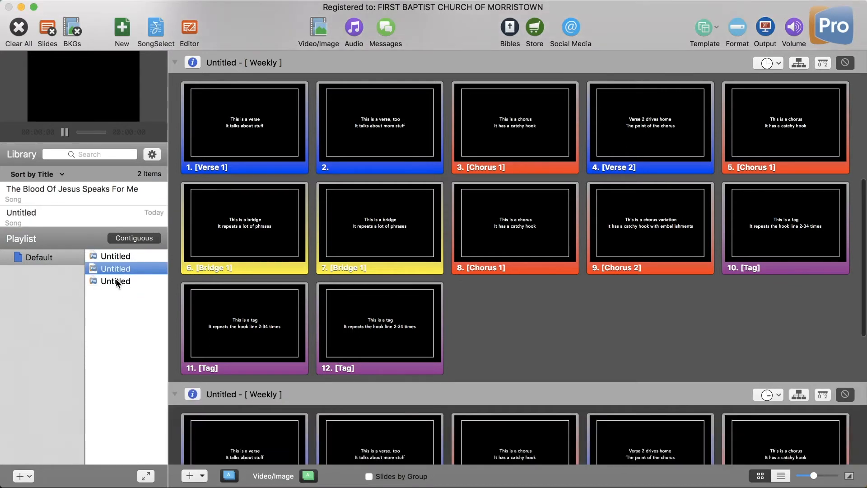
pyautogui.click(116, 280)
pyautogui.click(118, 256)
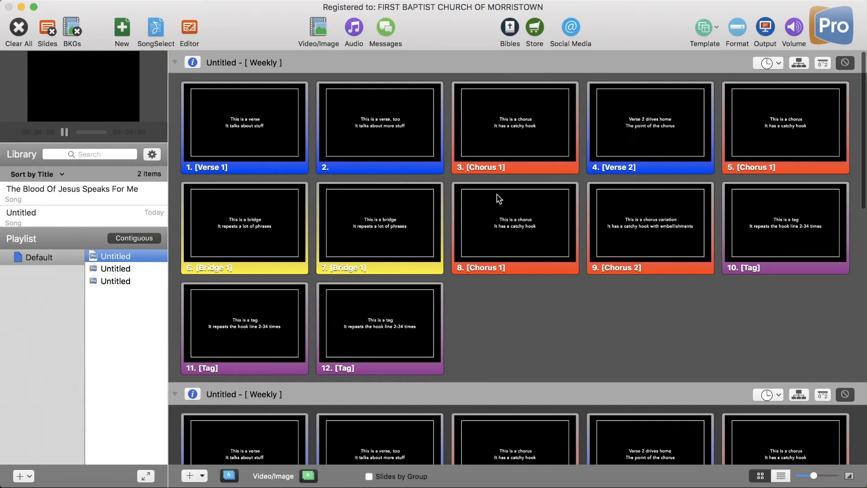
pyautogui.scroll(-2, 495, 210)
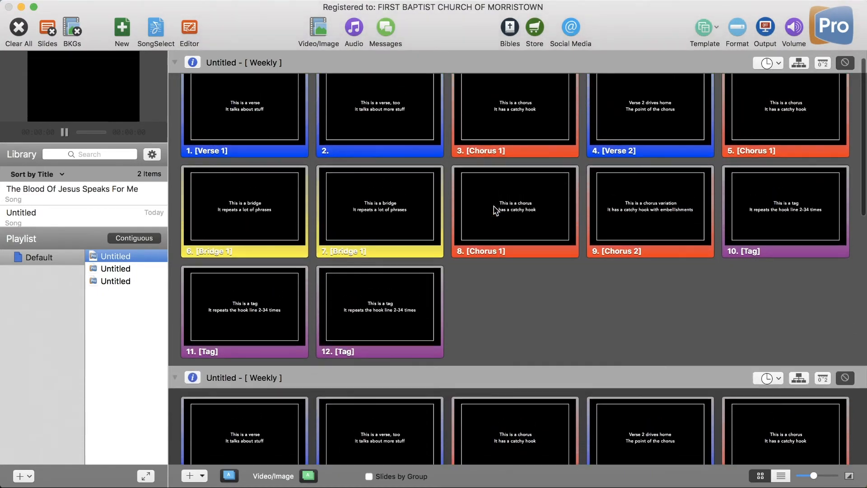
pyautogui.scroll(-10, 497, 209)
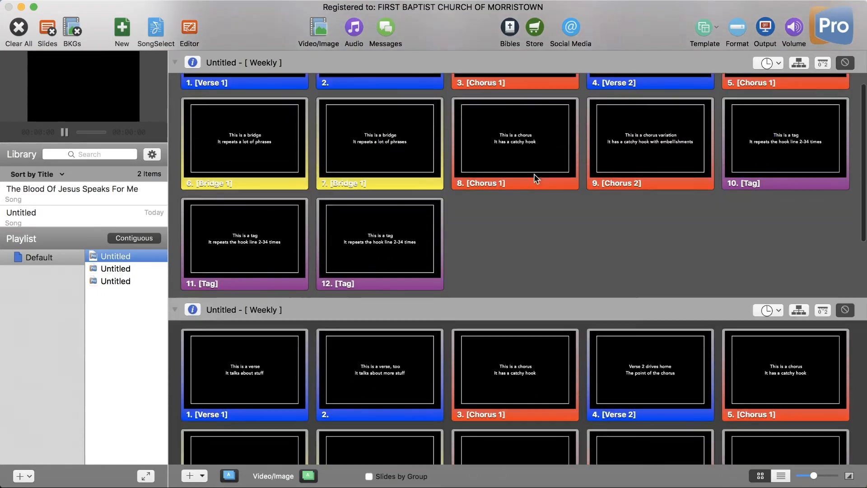
pyautogui.scroll(-5, 309, 331)
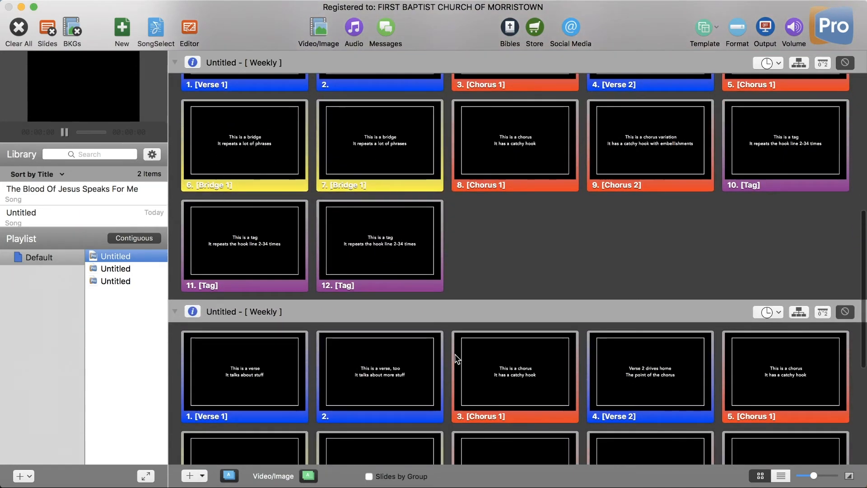
pyautogui.scroll(2, 307, 131)
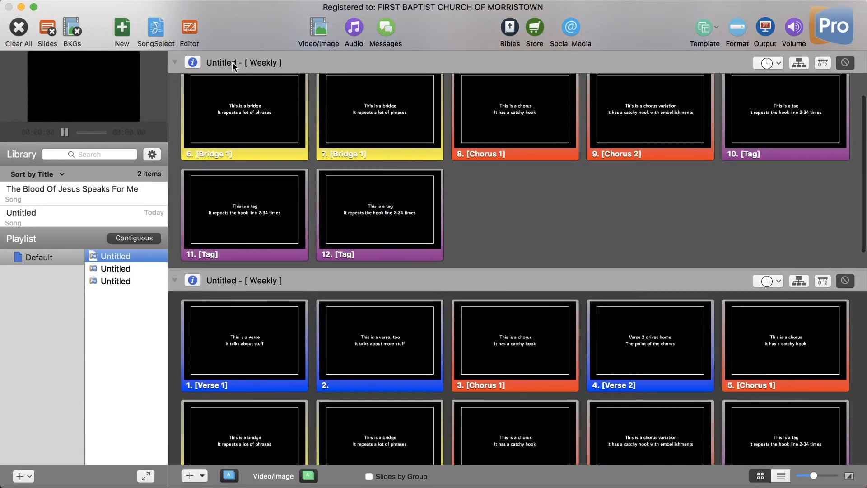
# Switch the second Untitled entry in the playlist to the Christmas Service arrangement and hide its group bars
pyautogui.scroll(5, 235, 63)
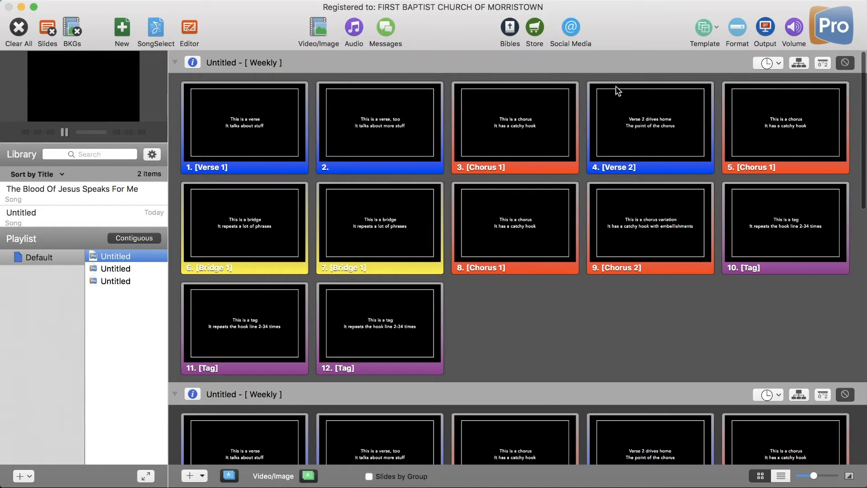
pyautogui.scroll(-3, 638, 152)
pyautogui.click(799, 320)
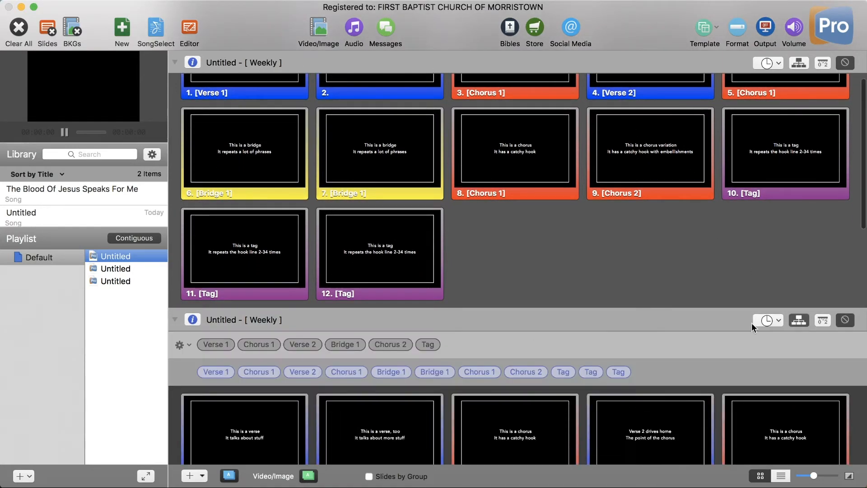
pyautogui.click(188, 345)
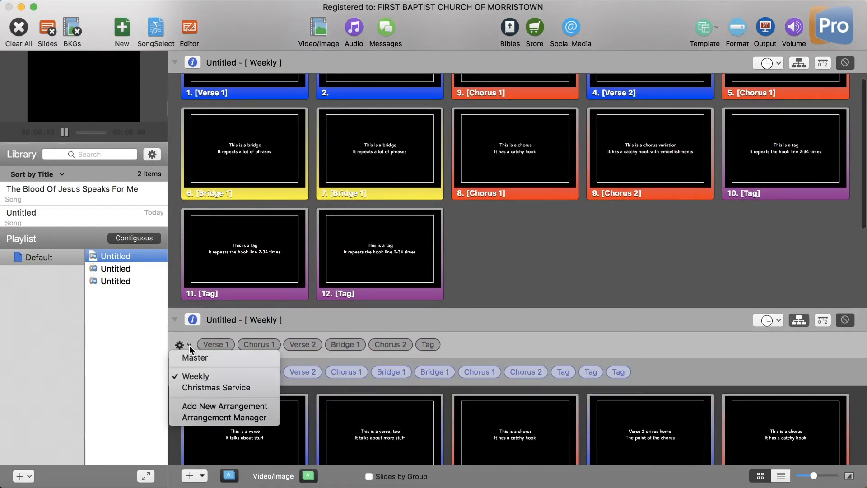
pyautogui.click(201, 386)
pyautogui.click(794, 321)
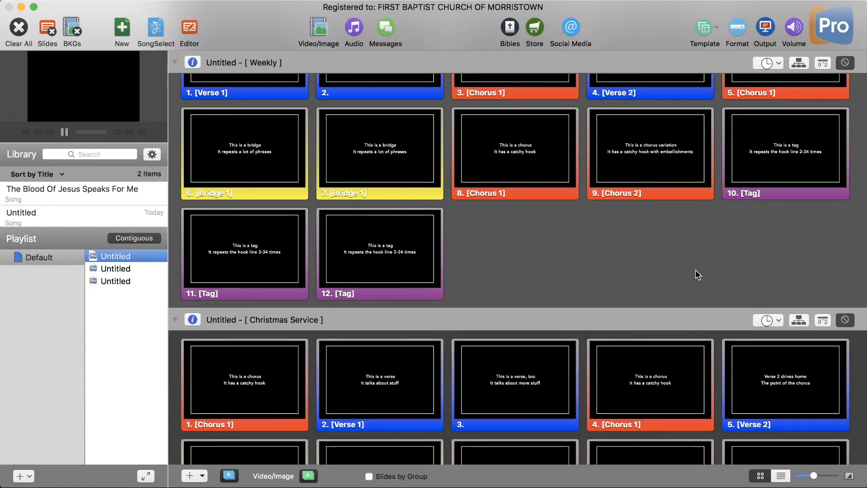
# Compare the slide order of the Weekly and Christmas Service arrangements across the three Untitled playlist entries
pyautogui.scroll(4, 696, 270)
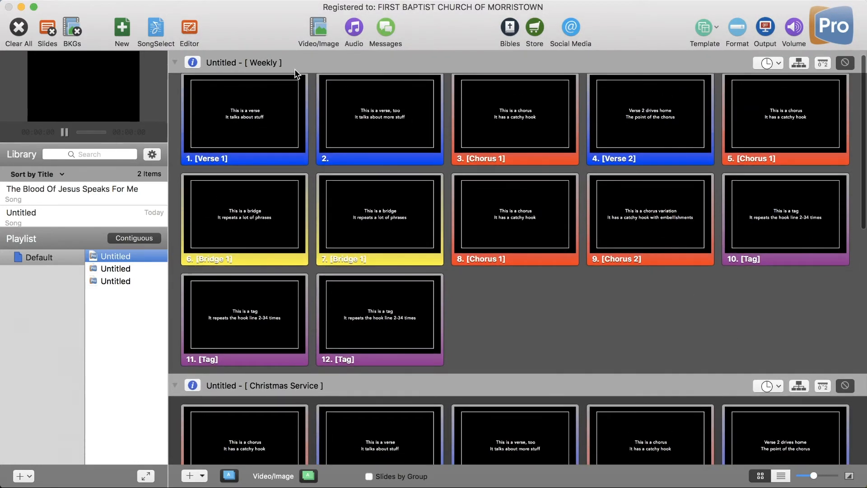
pyautogui.scroll(-3, 307, 95)
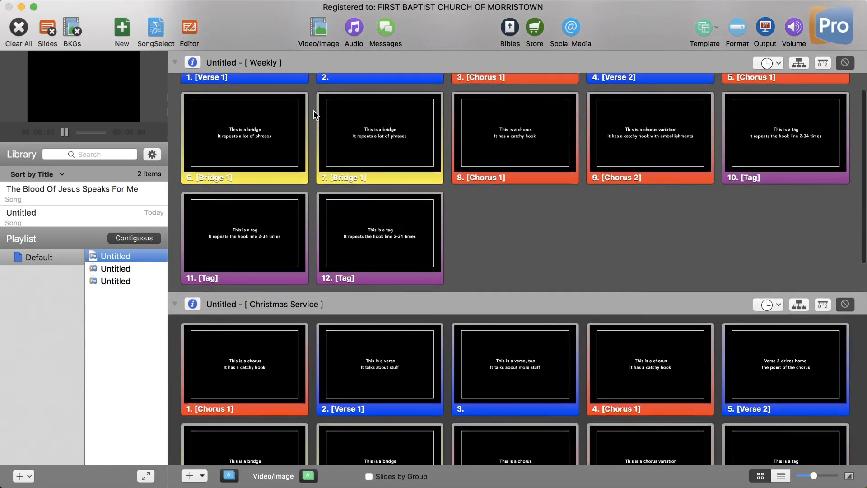
pyautogui.scroll(-3, 294, 121)
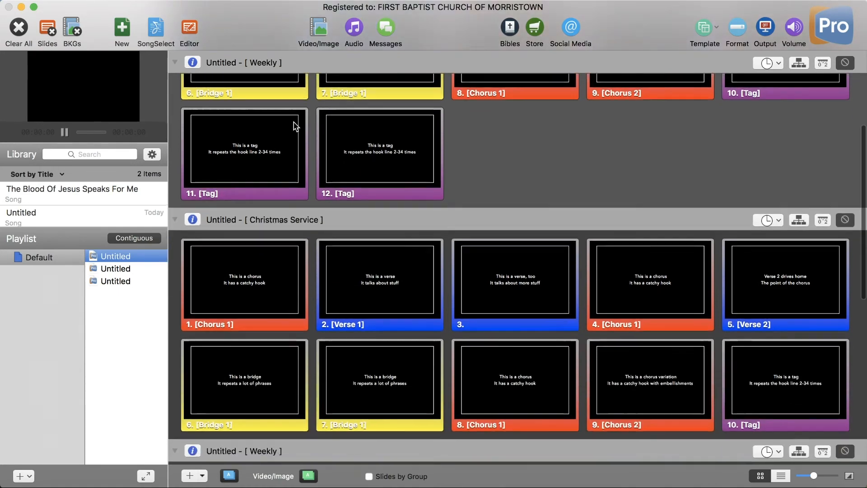
pyautogui.scroll(-3, 294, 126)
pyautogui.scroll(-1, 361, 216)
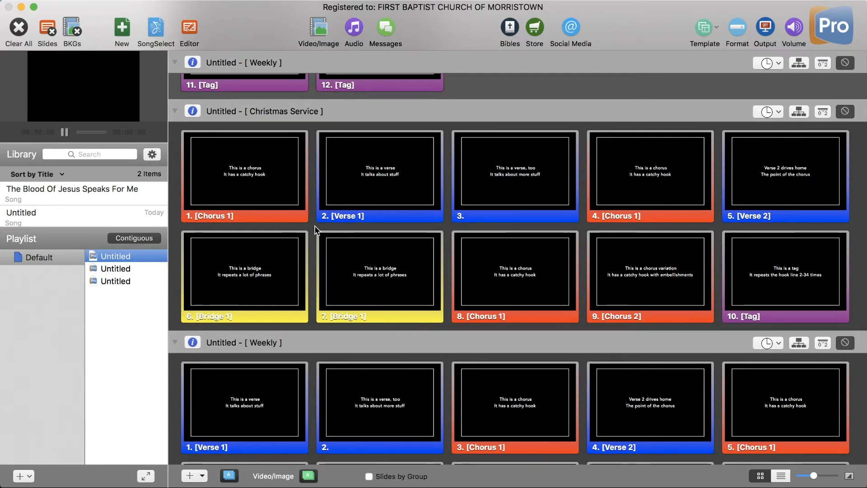
pyautogui.scroll(8, 315, 230)
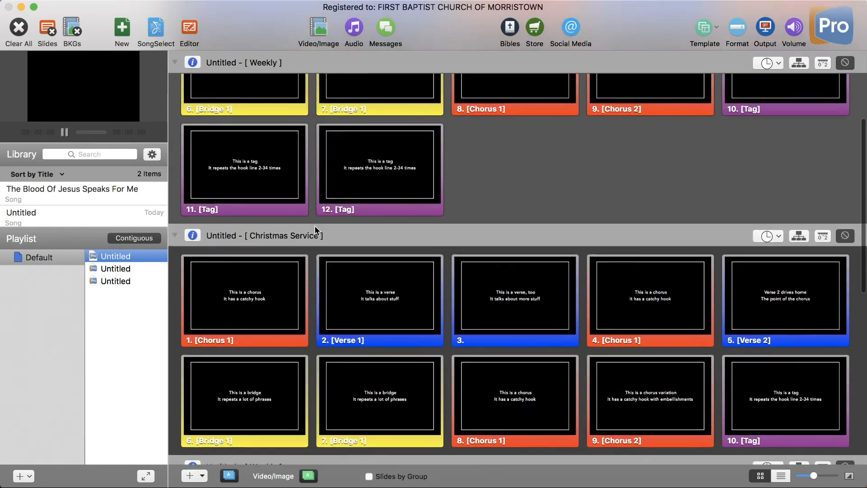
pyautogui.scroll(2, 314, 225)
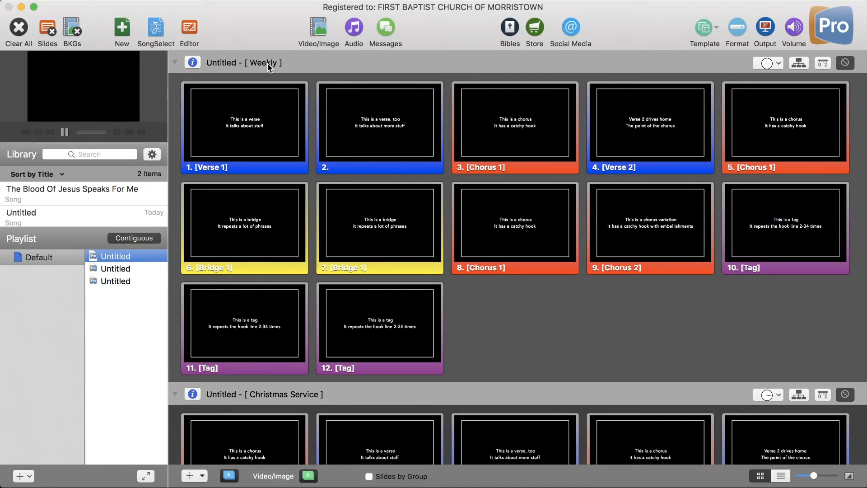
pyautogui.scroll(-1, 278, 63)
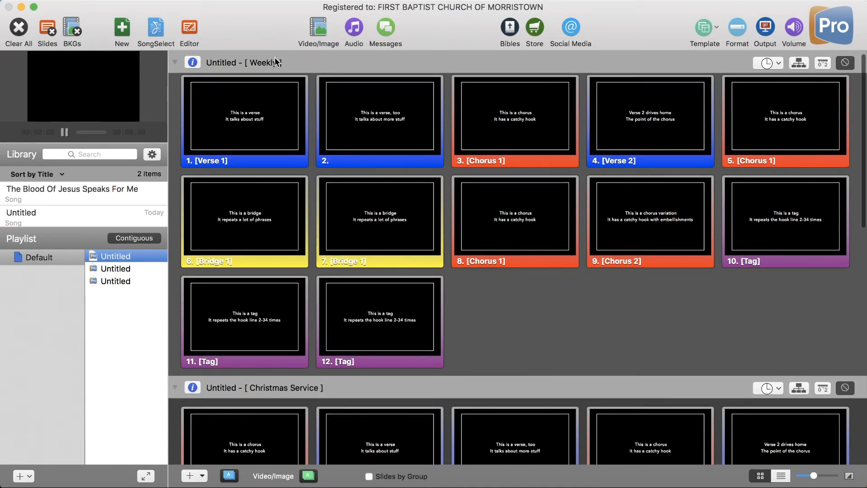
pyautogui.scroll(-10, 540, 201)
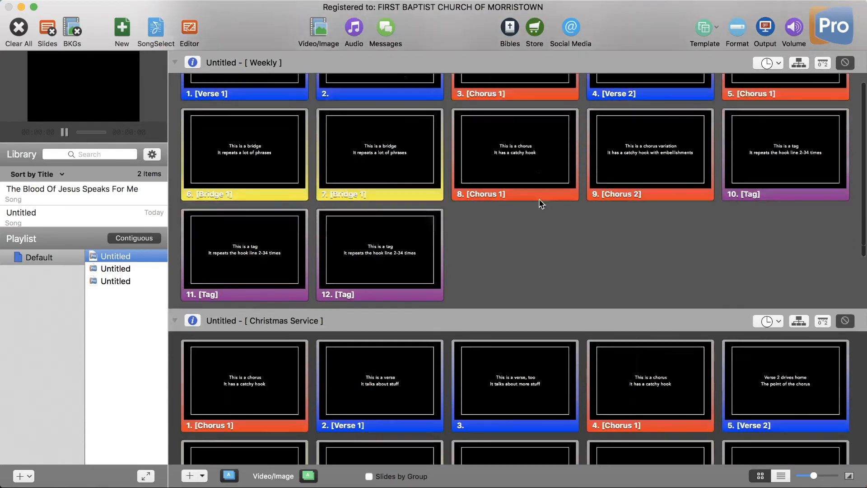
pyautogui.scroll(-8, 539, 201)
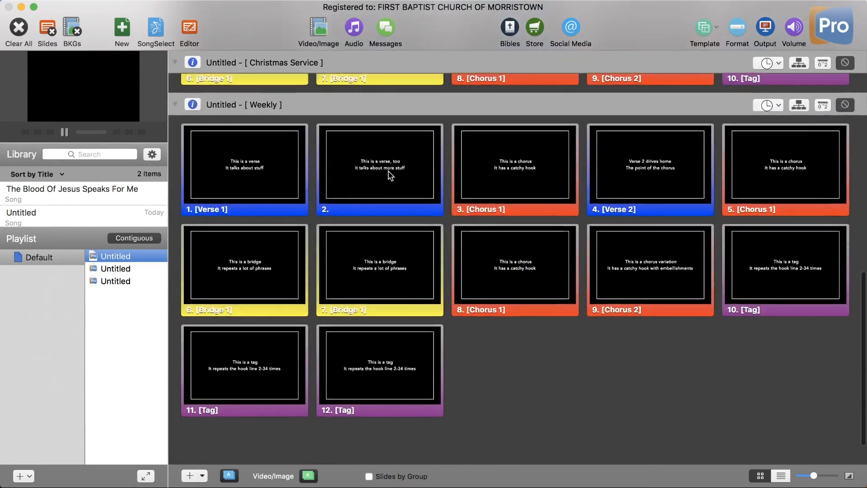
pyautogui.scroll(14, 389, 173)
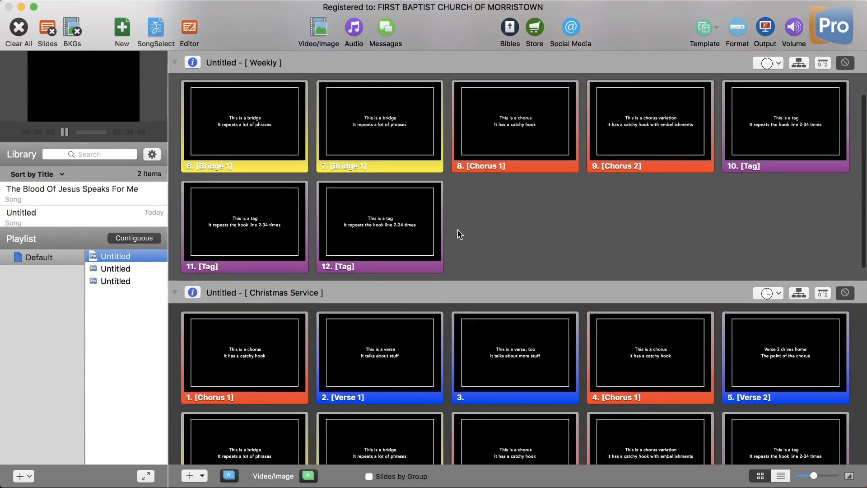
pyautogui.scroll(4, 458, 234)
pyautogui.scroll(-9, 458, 234)
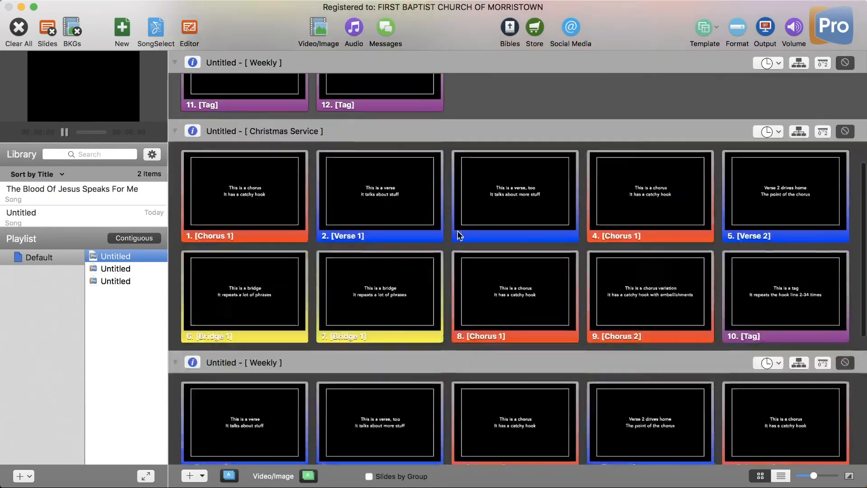
pyautogui.scroll(8, 459, 234)
# Switch the second Untitled entry back to the Weekly arrangement and hide its group bars
pyautogui.scroll(-10, 472, 242)
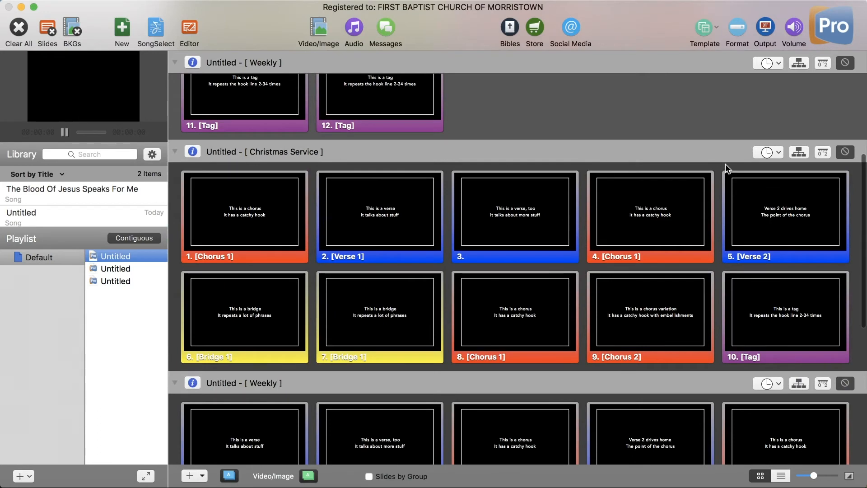
pyautogui.click(799, 153)
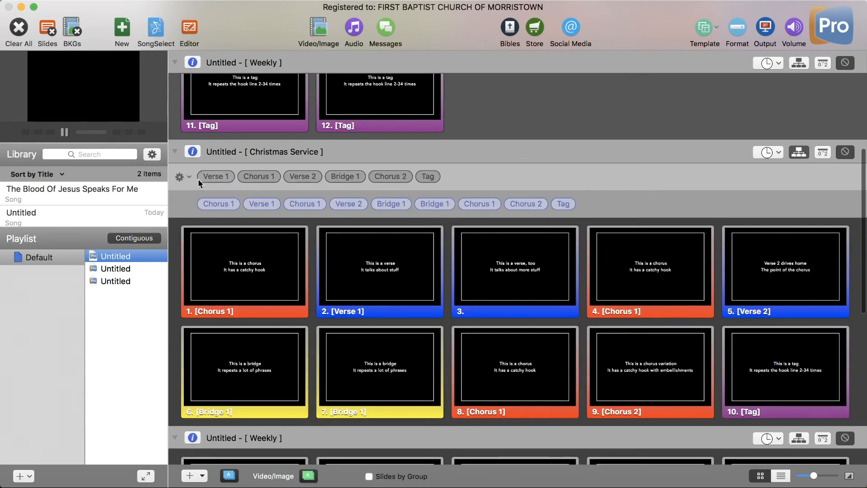
pyautogui.click(186, 177)
pyautogui.click(185, 204)
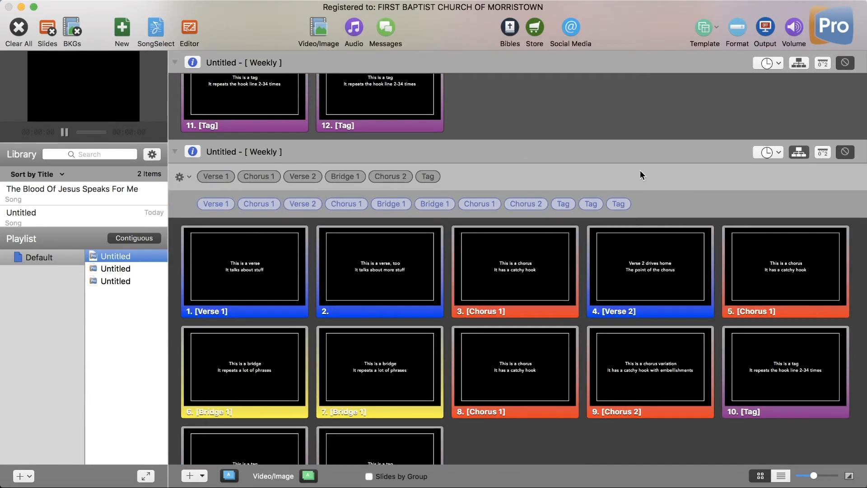
pyautogui.click(799, 153)
# Review the slide sequences of the Untitled entries, all set to the Weekly arrangement
pyautogui.scroll(-3, 510, 195)
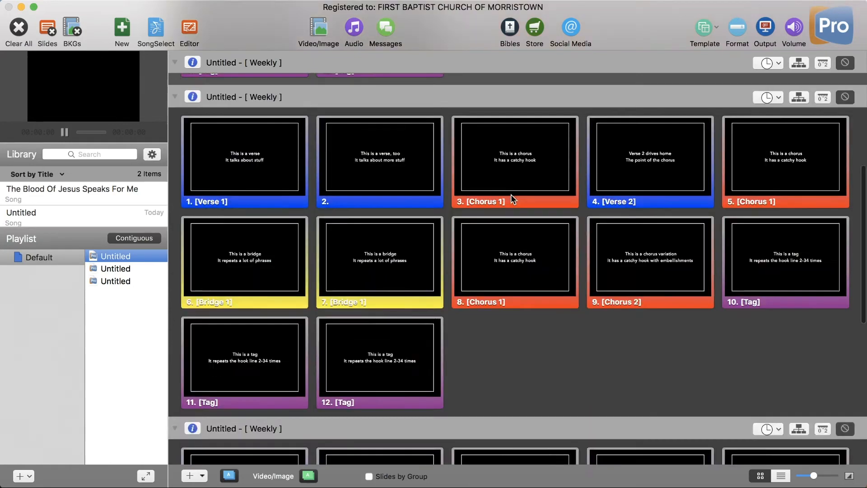
pyautogui.scroll(7, 514, 199)
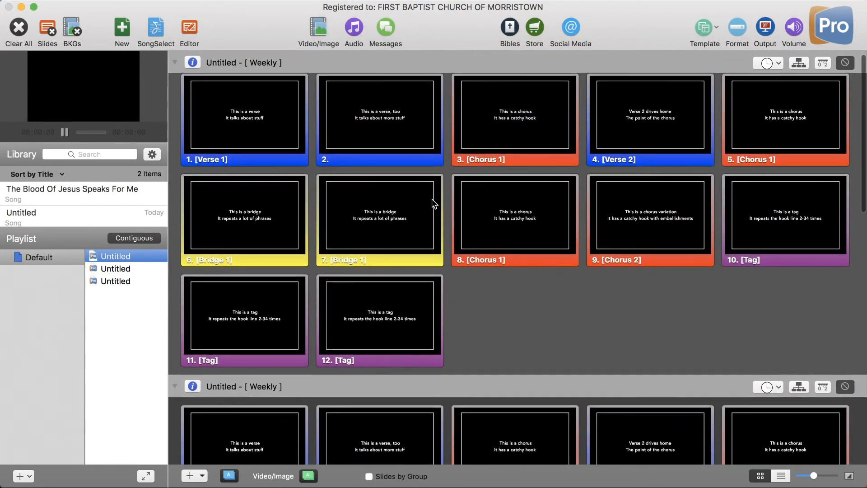
pyautogui.scroll(-4, 432, 201)
pyautogui.scroll(5, 431, 199)
pyautogui.scroll(-8, 433, 199)
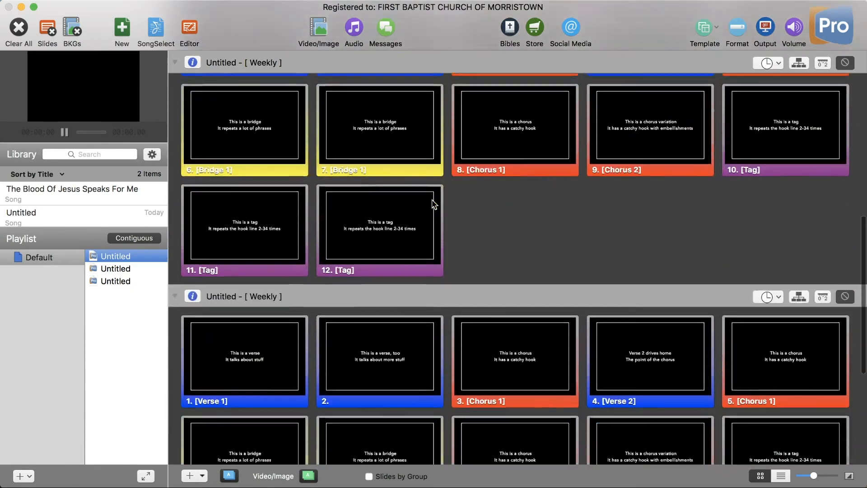
pyautogui.scroll(6, 433, 201)
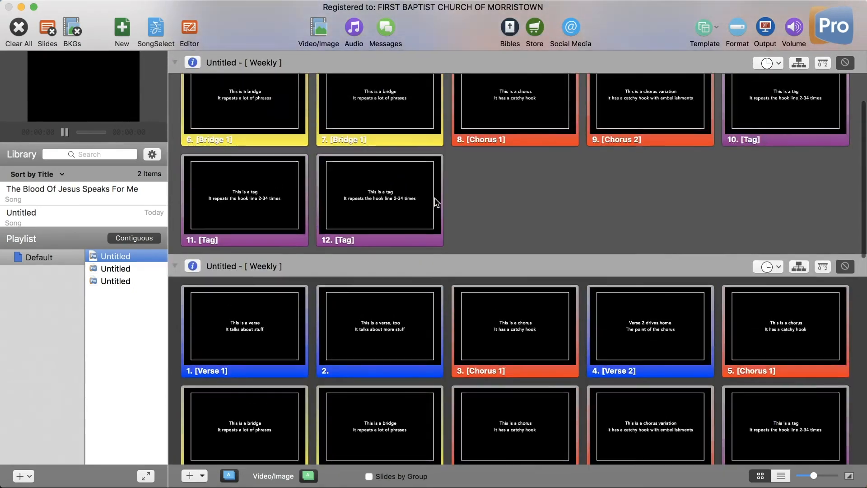
pyautogui.scroll(-1, 503, 201)
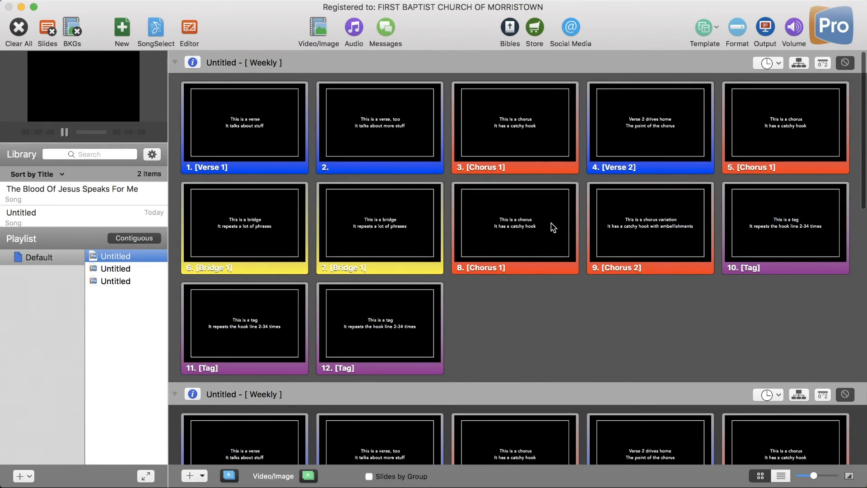